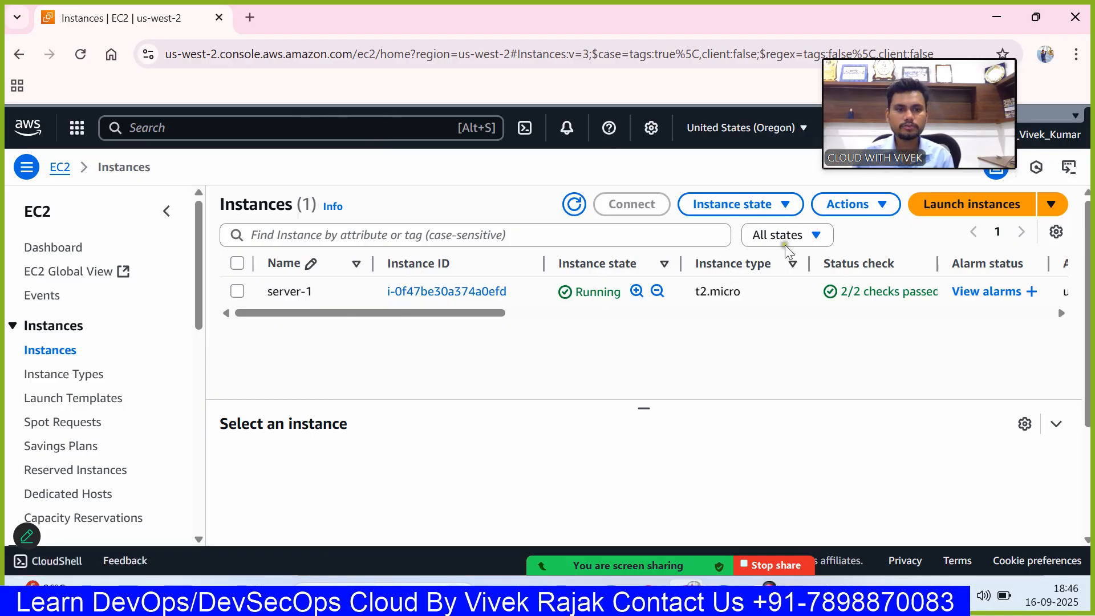
Look over the resources and instance launch section on the EC2 dashboard and return to the instances list.
left_click(55, 247)
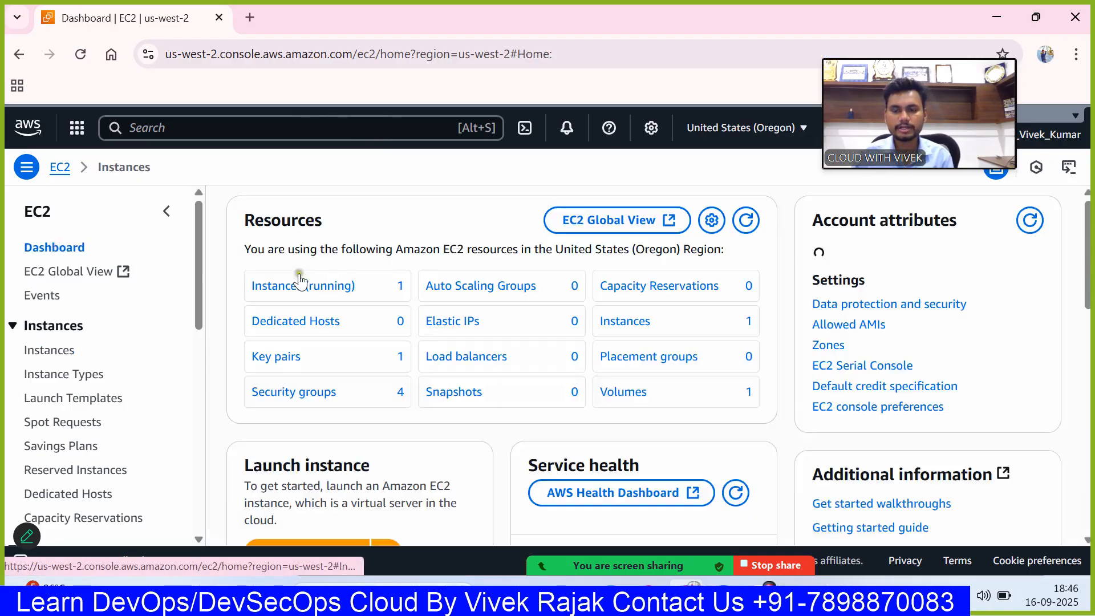
scroll(281, 416, "down", 3)
scroll(281, 420, "down", 3)
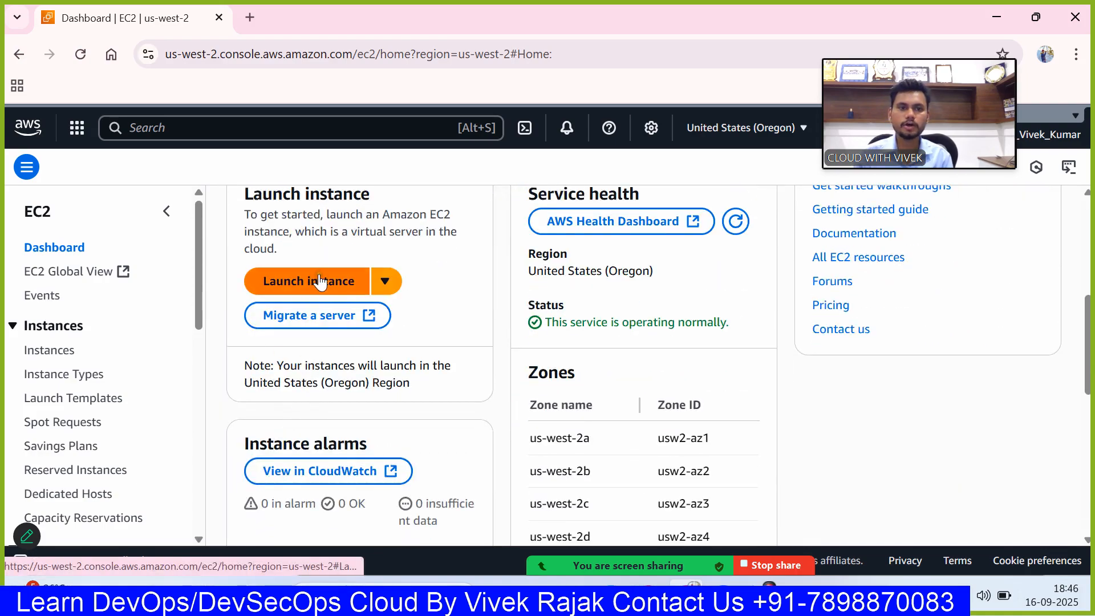
left_click(50, 351)
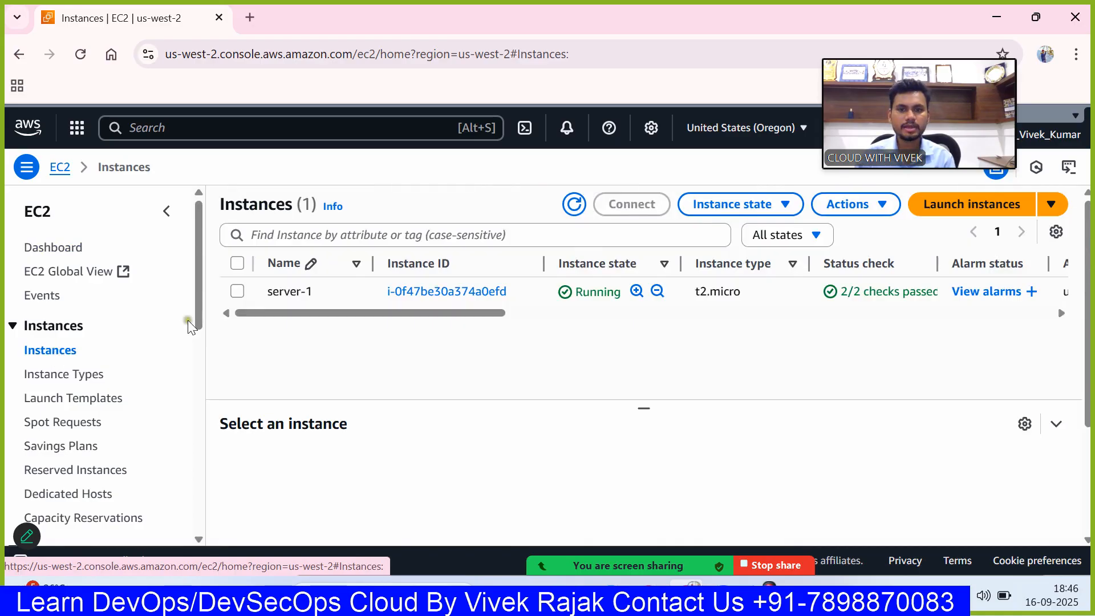
Start launching a new EC2 instance and name it vivek-server.
left_click(988, 204)
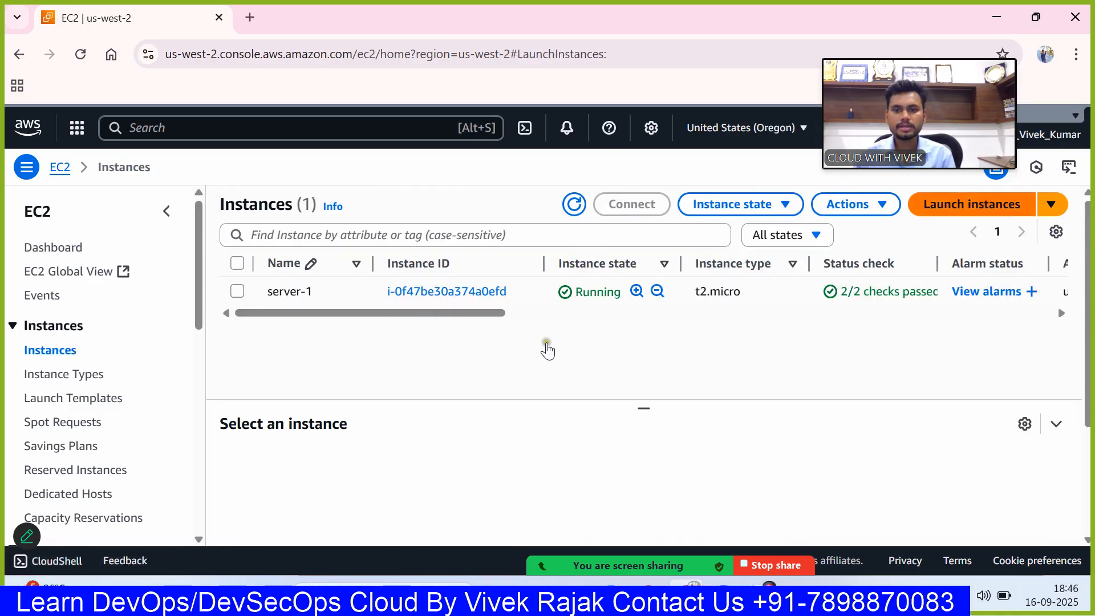
scroll(356, 348, "down", 2)
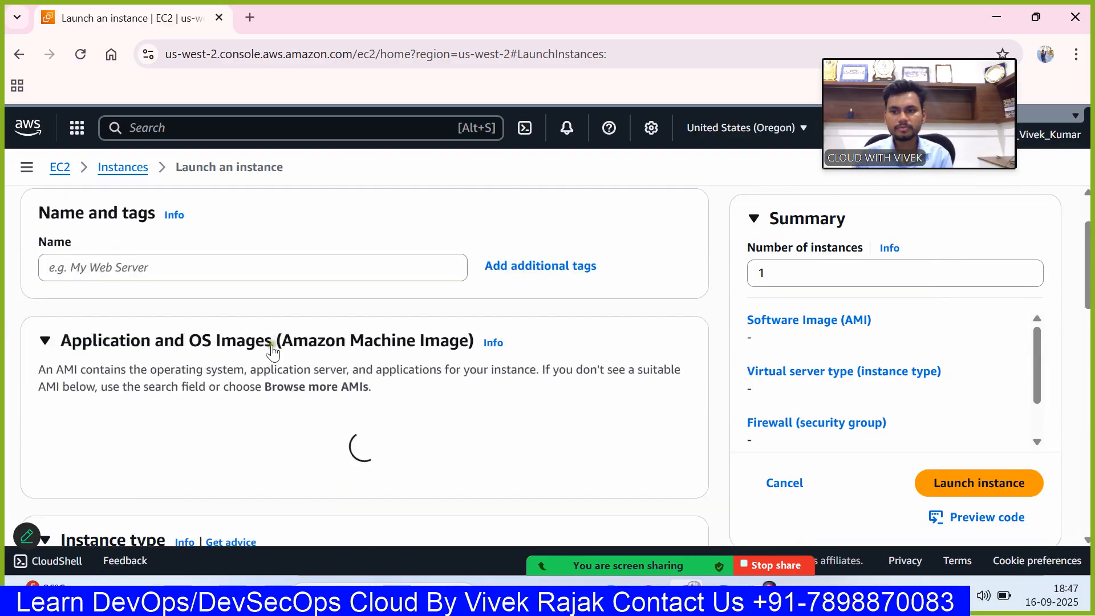
left_click(252, 268)
type("vivek0")
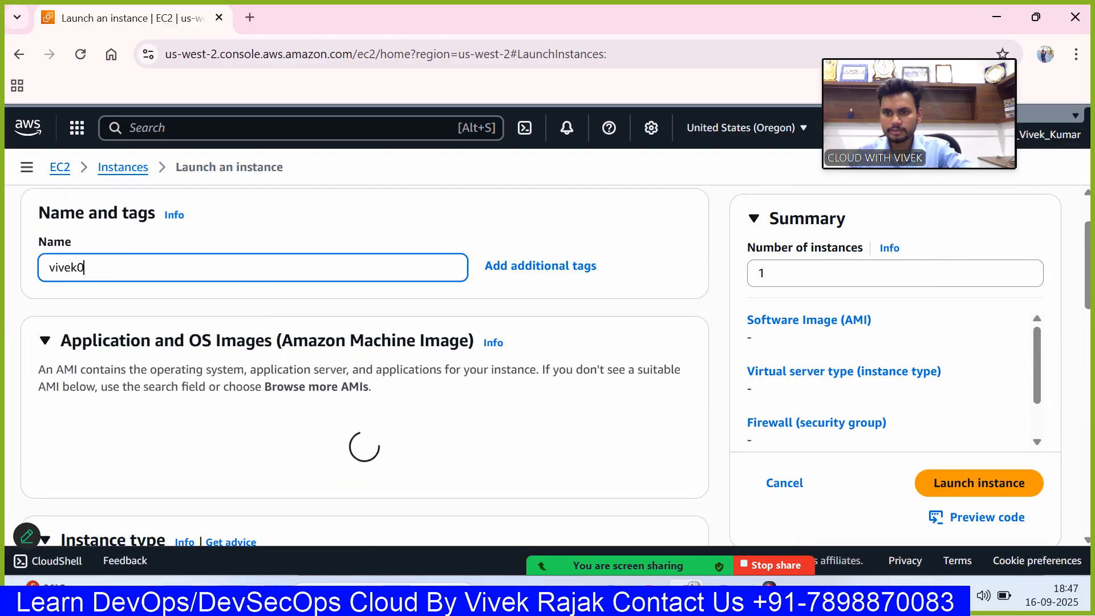
key("BackSpace")
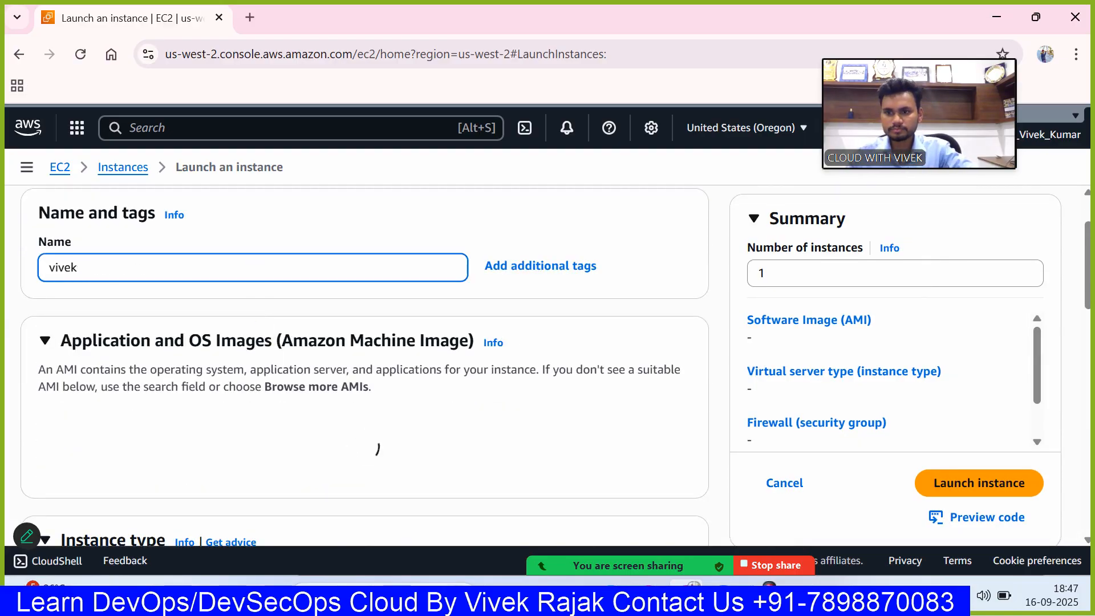
type("-server")
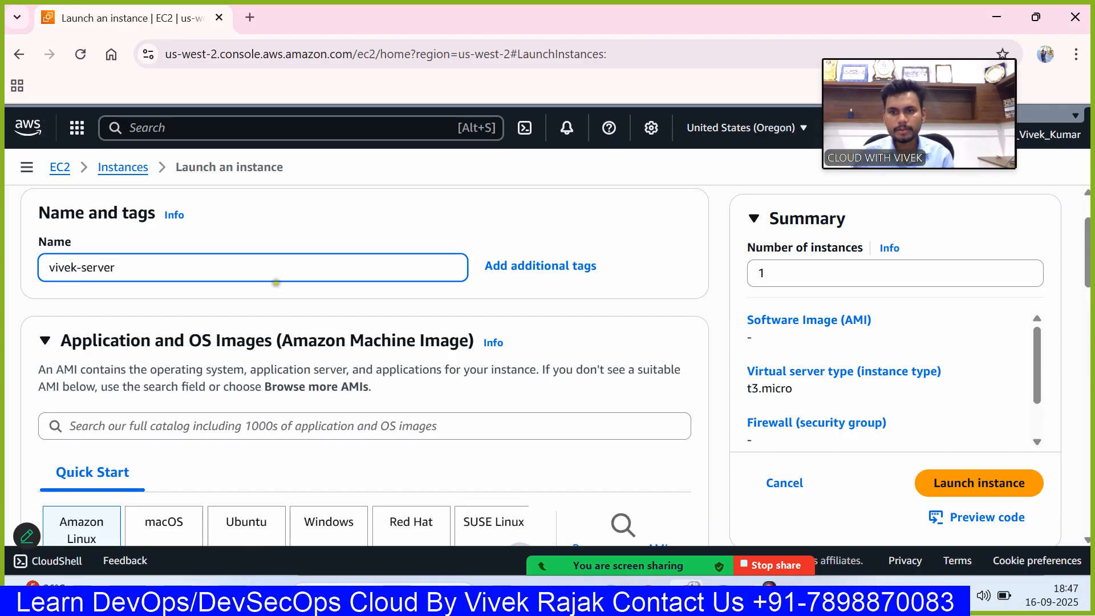
Examine the quick-start operating system images, the Amazon Linux 2023 image details and the available architecture choices.
scroll(384, 331, "down", 3)
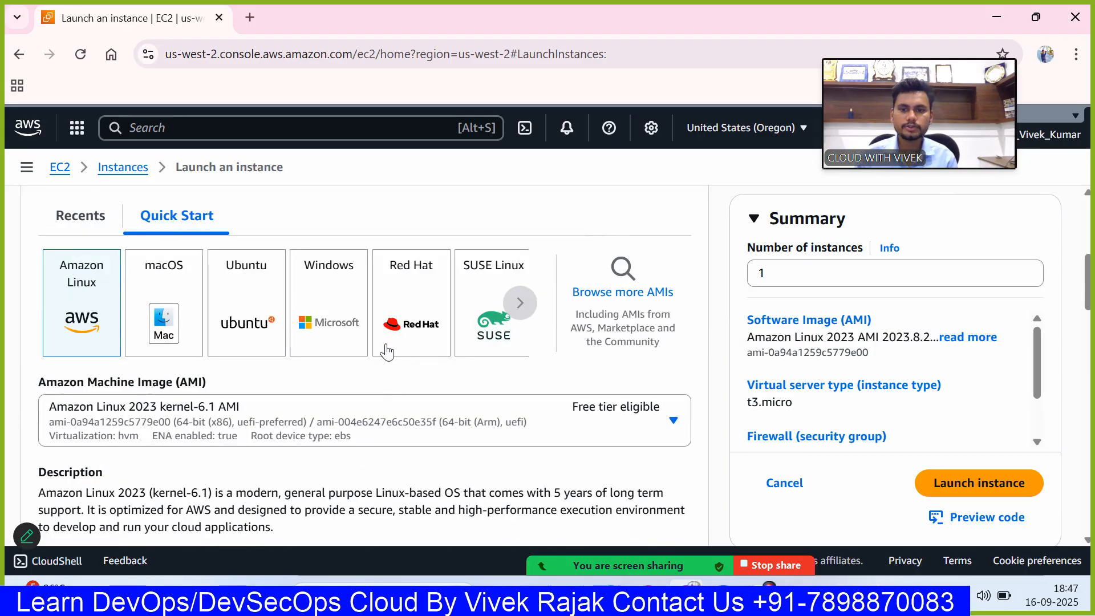
scroll(386, 351, "up", 1)
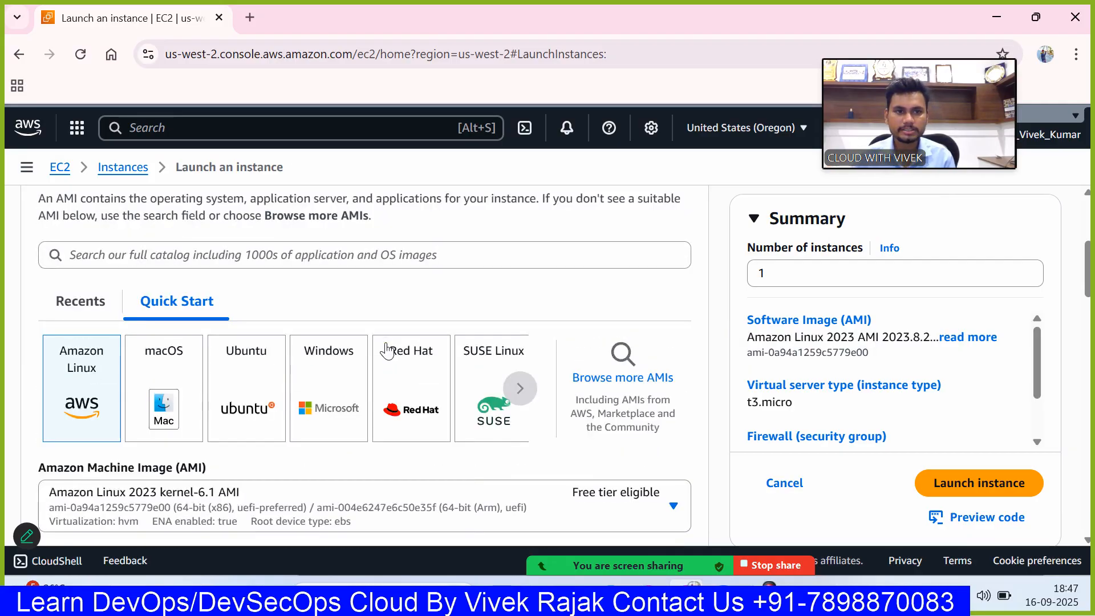
scroll(386, 350, "down", 1)
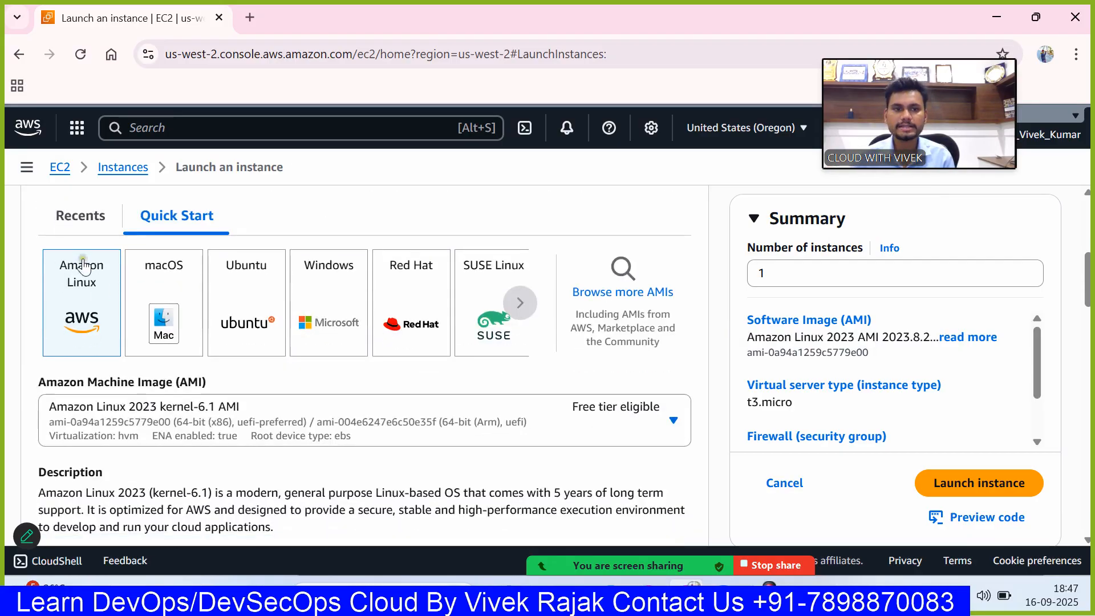
scroll(98, 286, "down", 2)
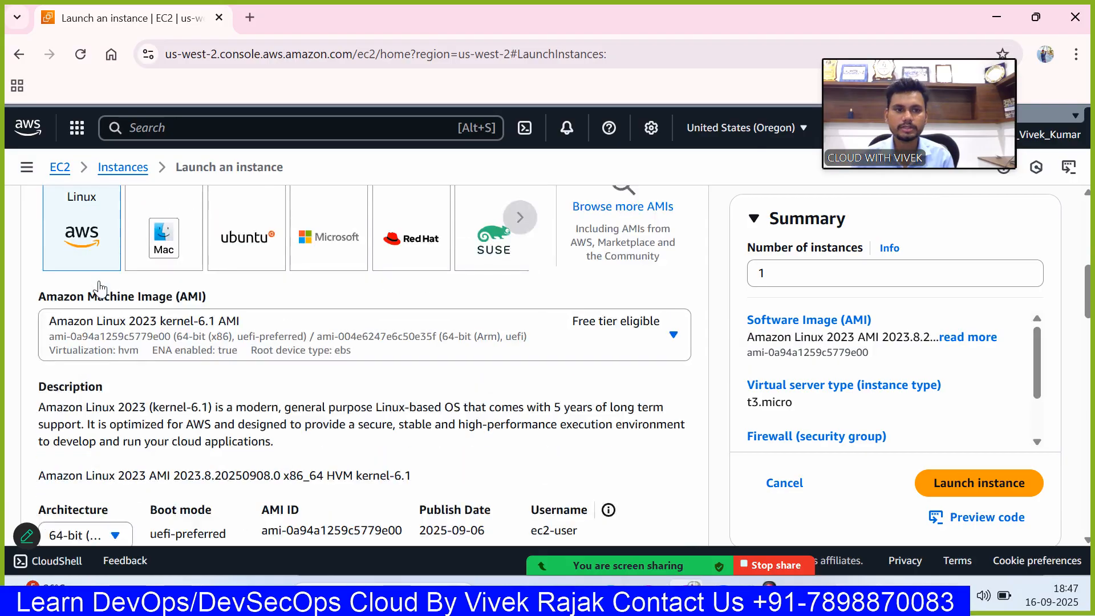
scroll(98, 287, "down", 1)
scroll(98, 287, "up", 2)
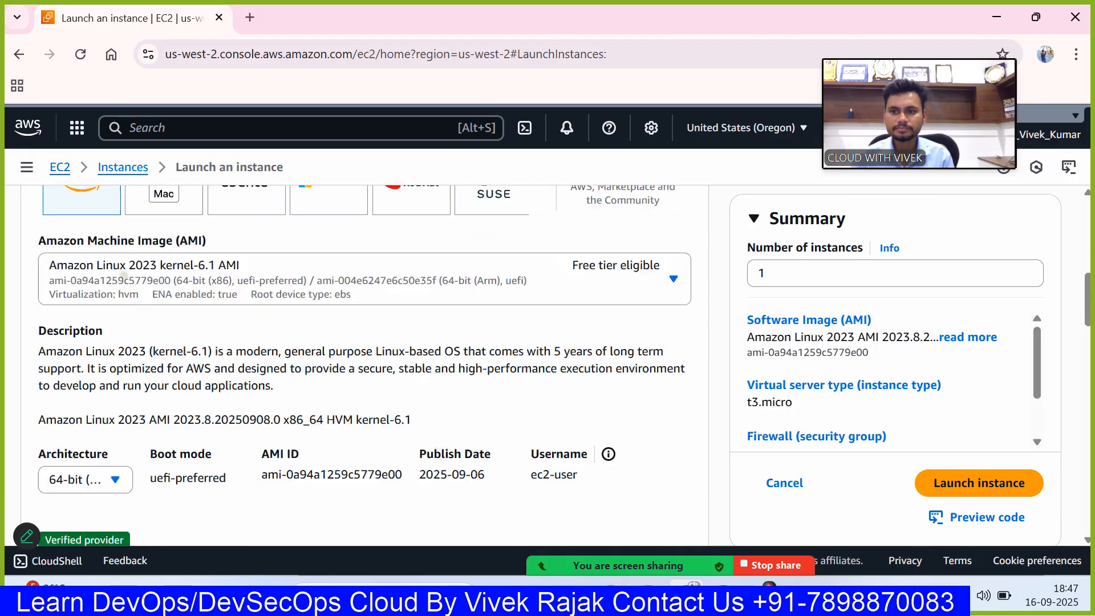
scroll(98, 287, "down", 4)
scroll(365, 365, "up", 1)
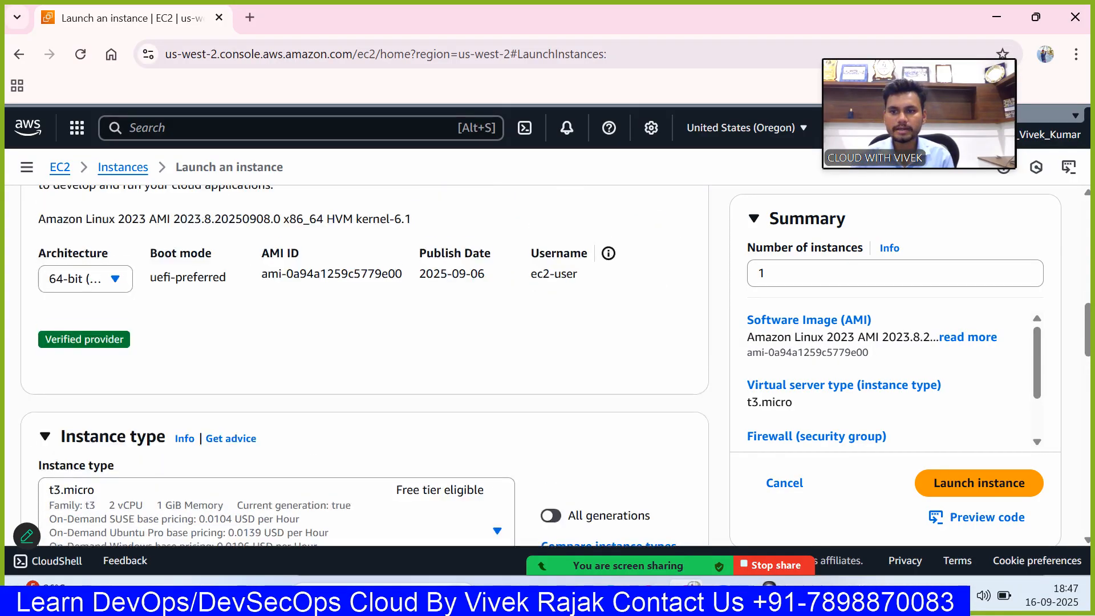
left_click(125, 278)
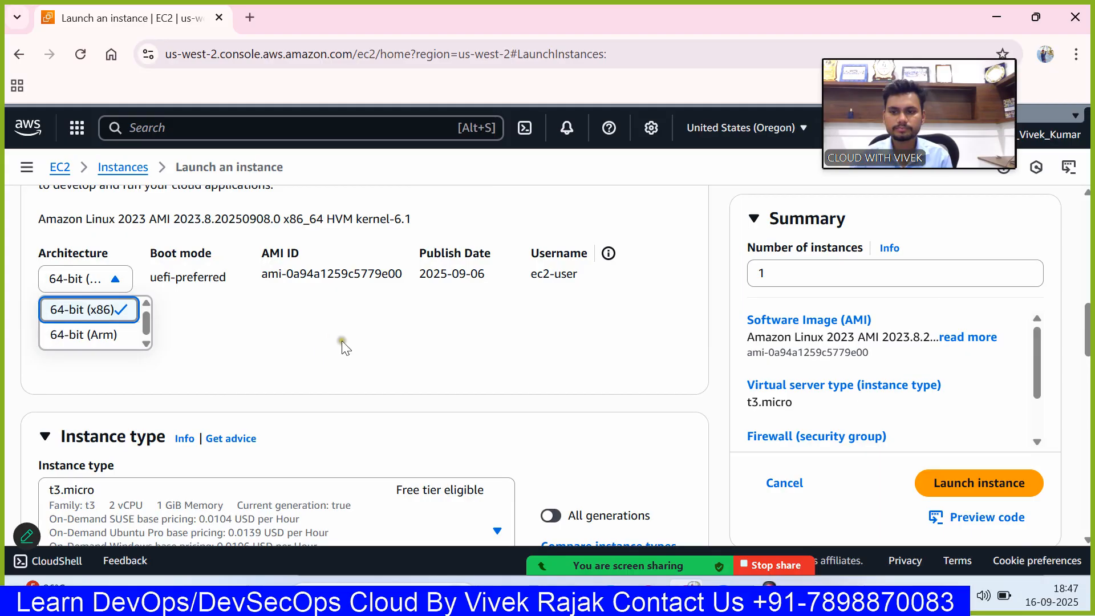
scroll(345, 349, "down", 10)
scroll(345, 349, "up", 7)
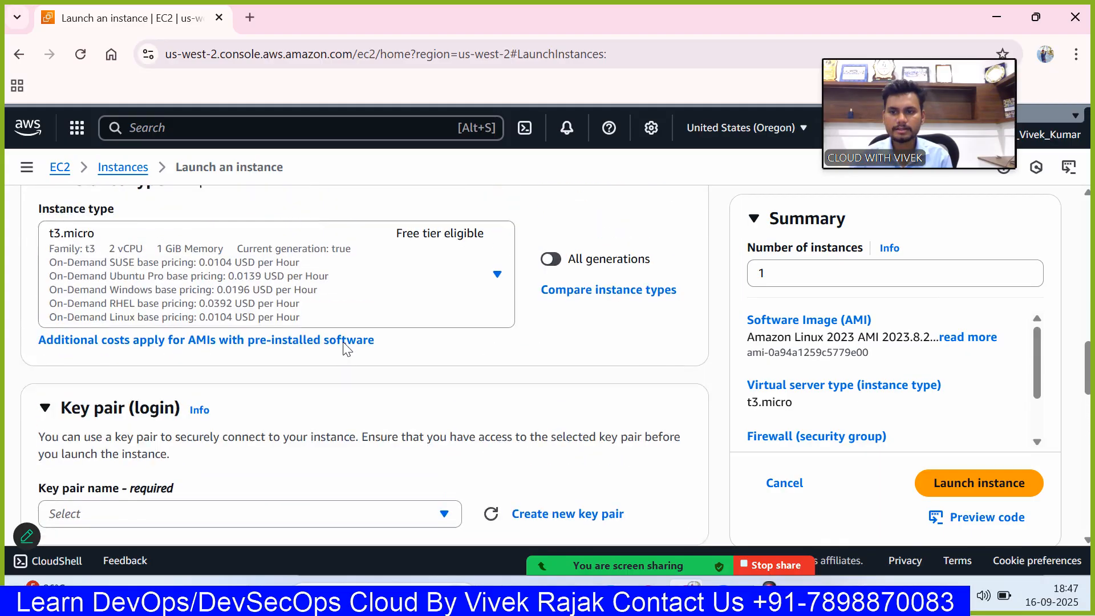
Set the new instance's type to t3.medium and review it alongside the image details.
scroll(347, 349, "down", 1)
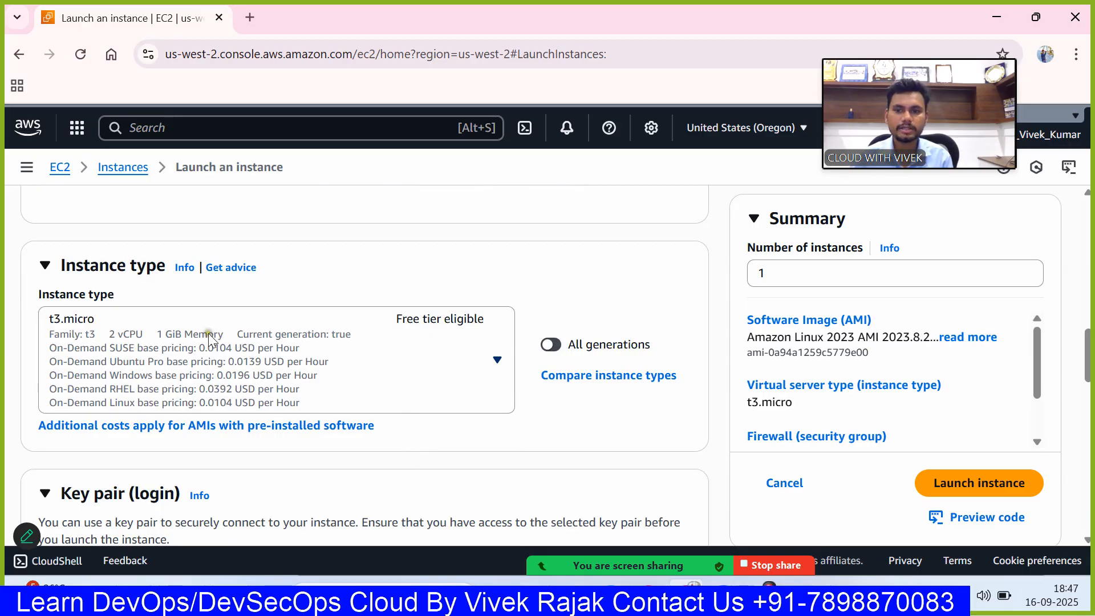
left_click(490, 360)
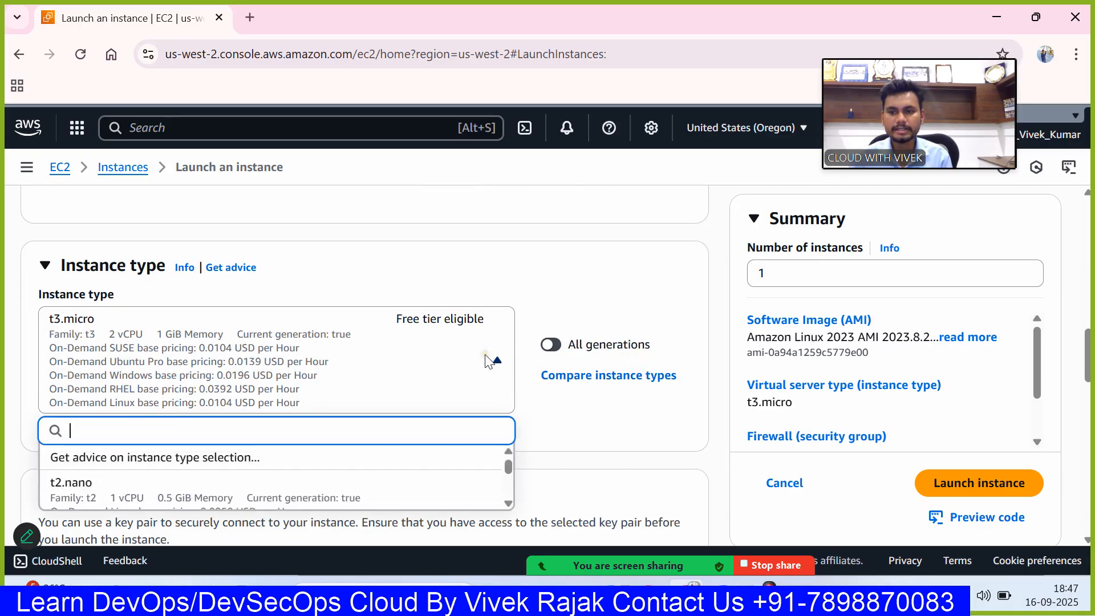
scroll(355, 392, "down", 1)
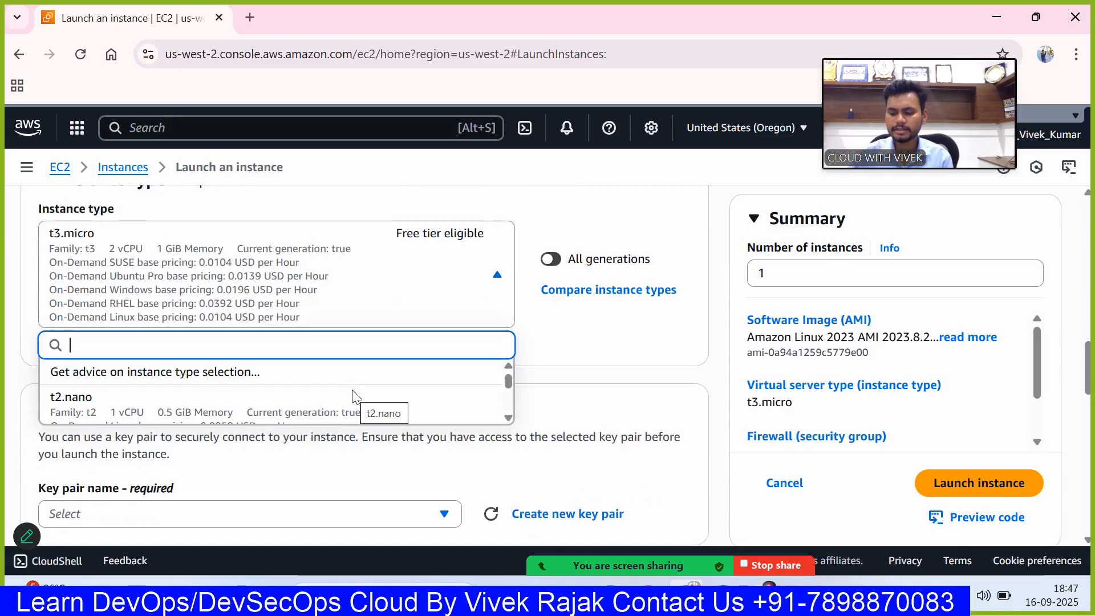
type("t3")
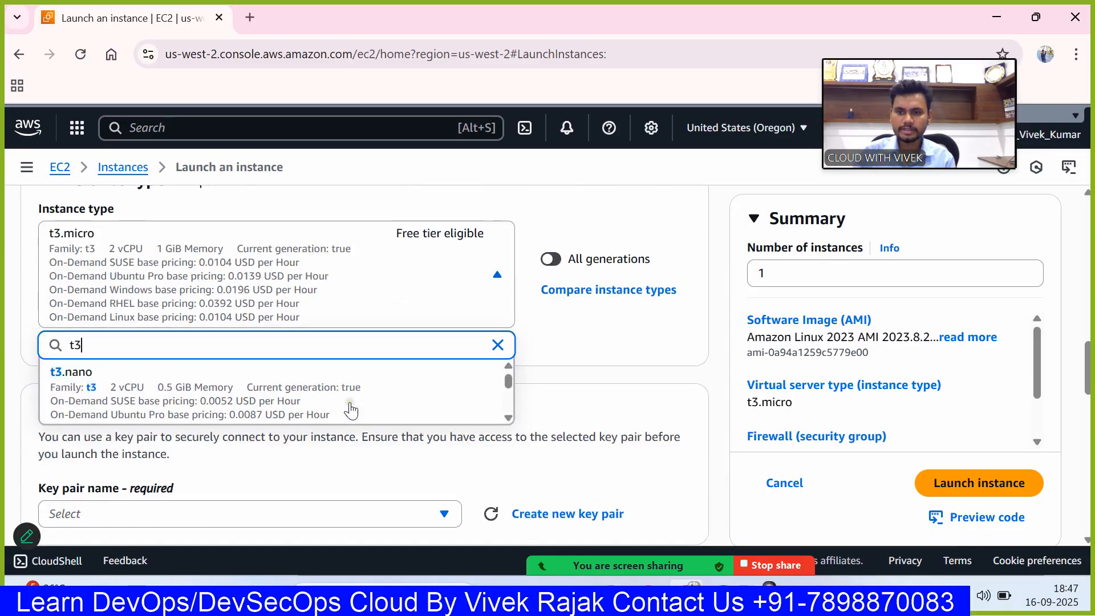
type(".med")
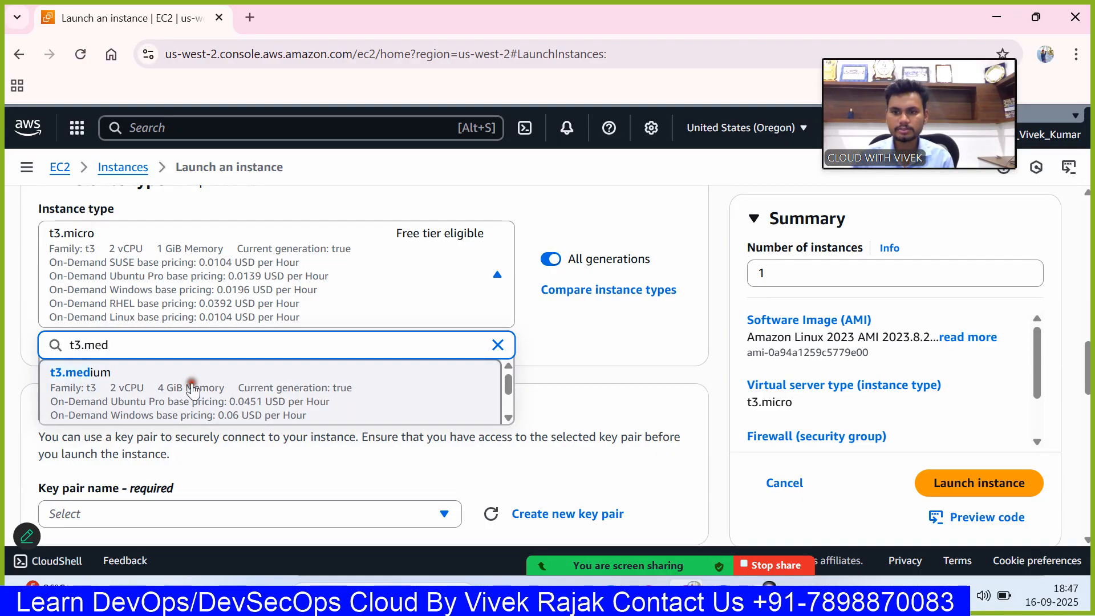
left_click(247, 372)
scroll(257, 356, "up", 1)
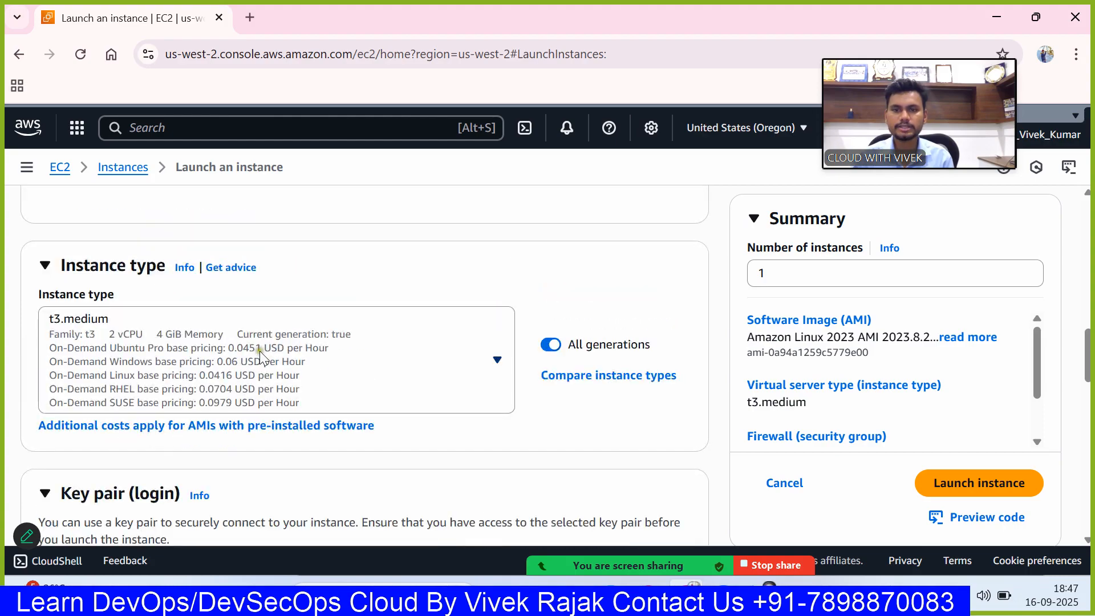
scroll(262, 348, "up", 1)
scroll(264, 351, "up", 2)
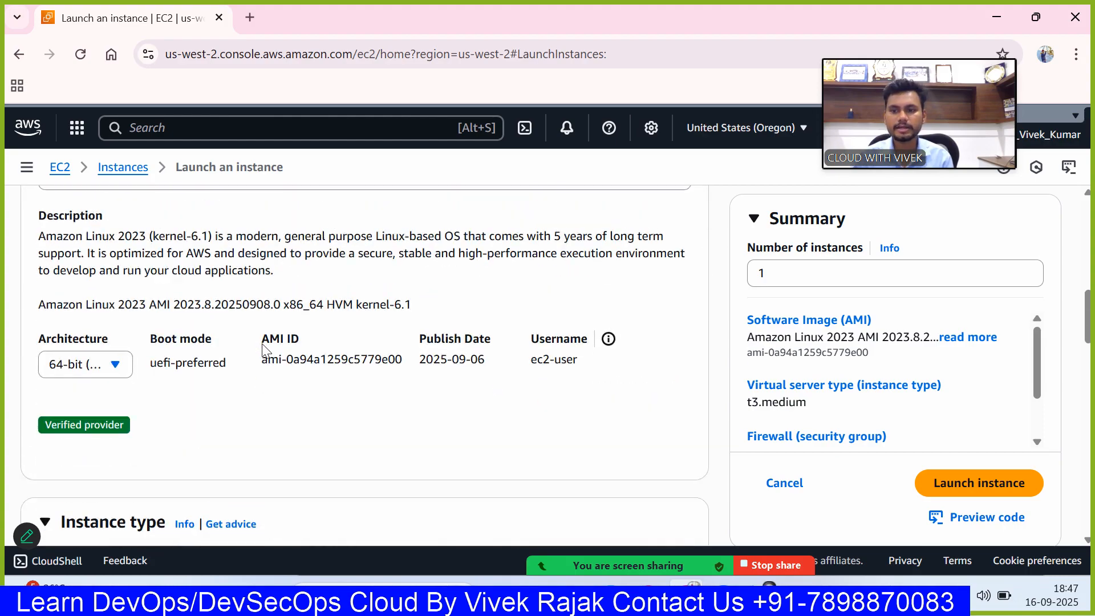
scroll(264, 350, "down", 3)
scroll(264, 350, "up", 1)
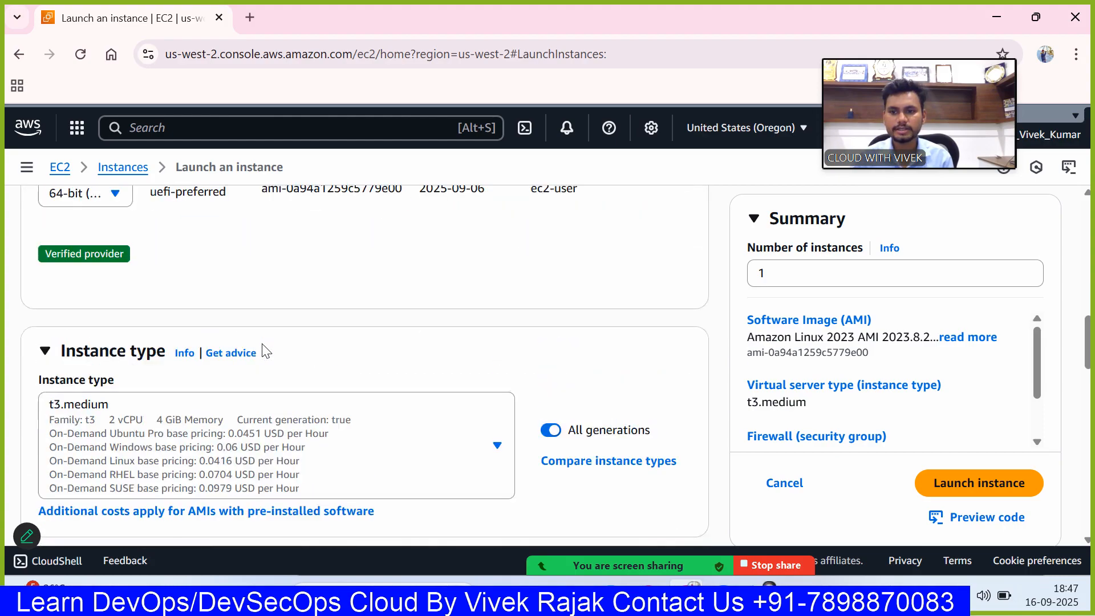
Browse the available instance types and set the new instance's type to t3.micro.
left_click(290, 416)
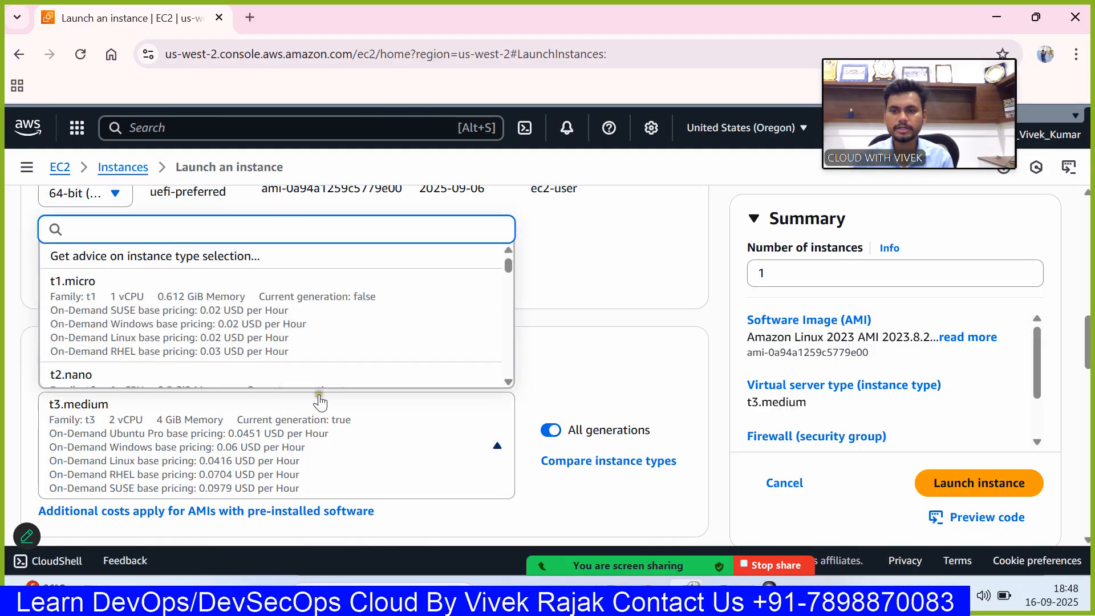
scroll(260, 322, "up", 1)
scroll(262, 325, "down", 2)
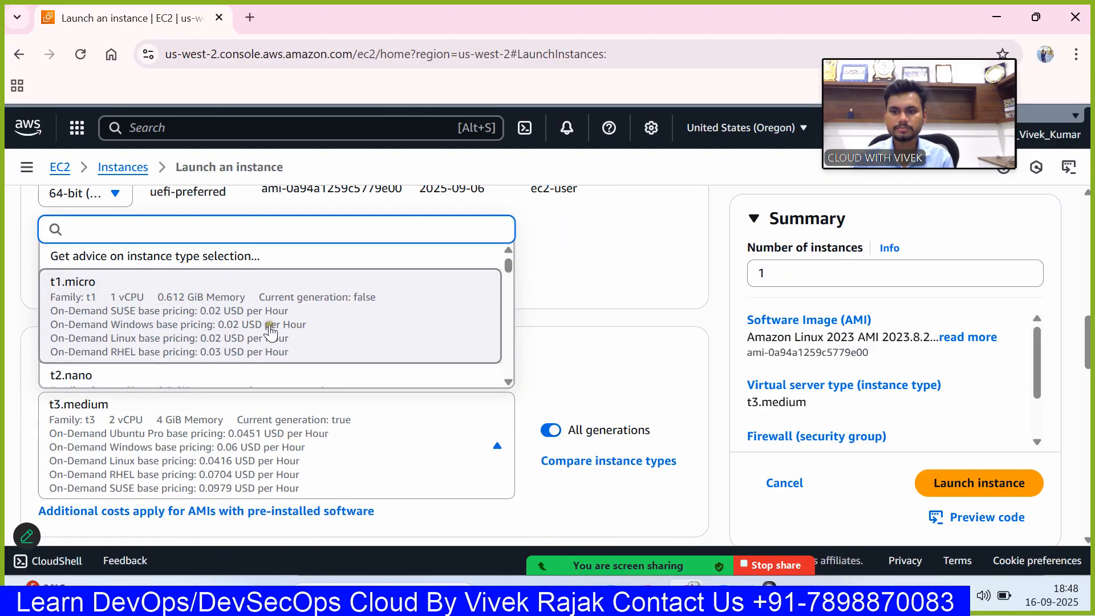
scroll(271, 333, "down", 6)
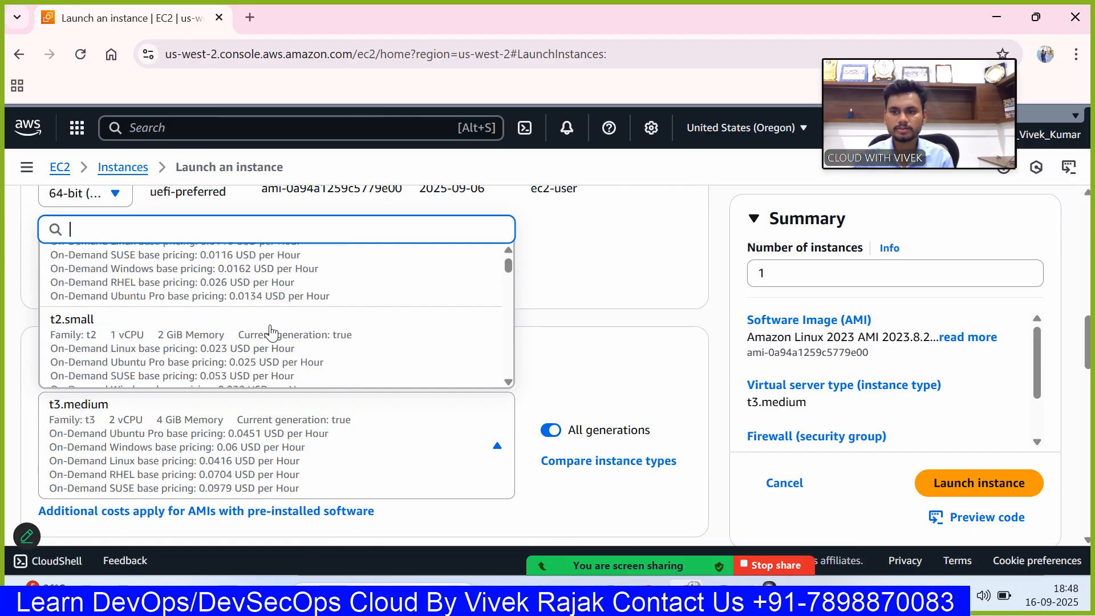
scroll(274, 330, "down", 4)
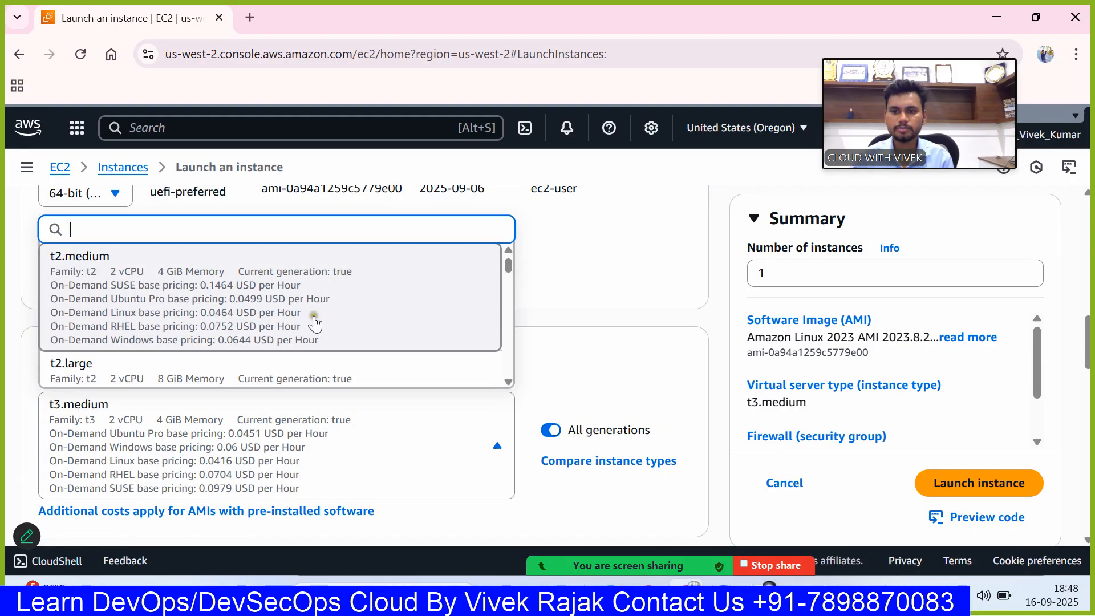
scroll(315, 323, "up", 3)
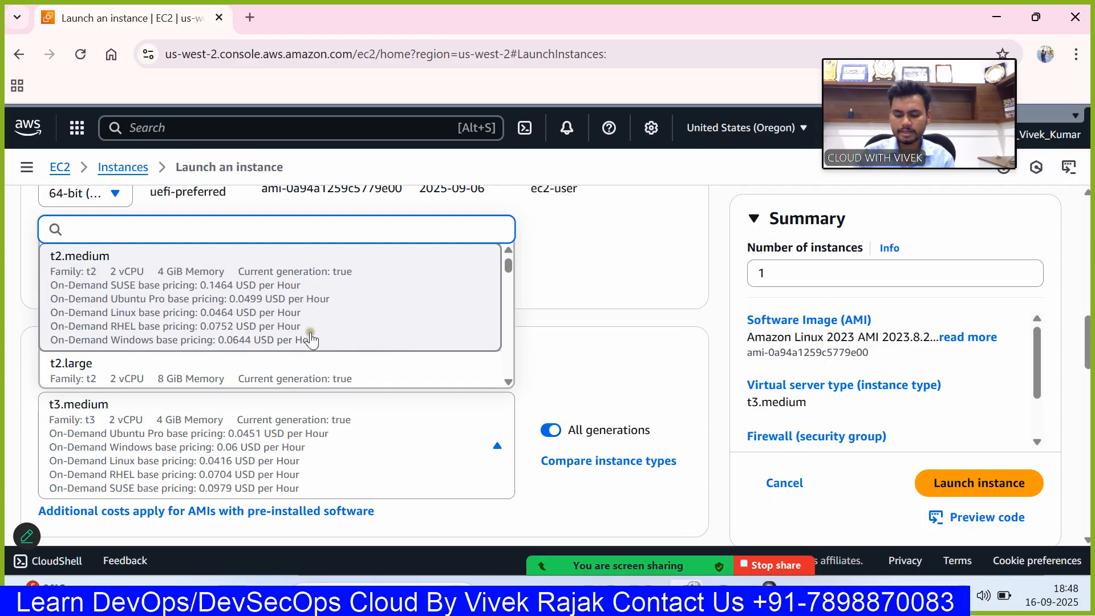
type("t3.mi")
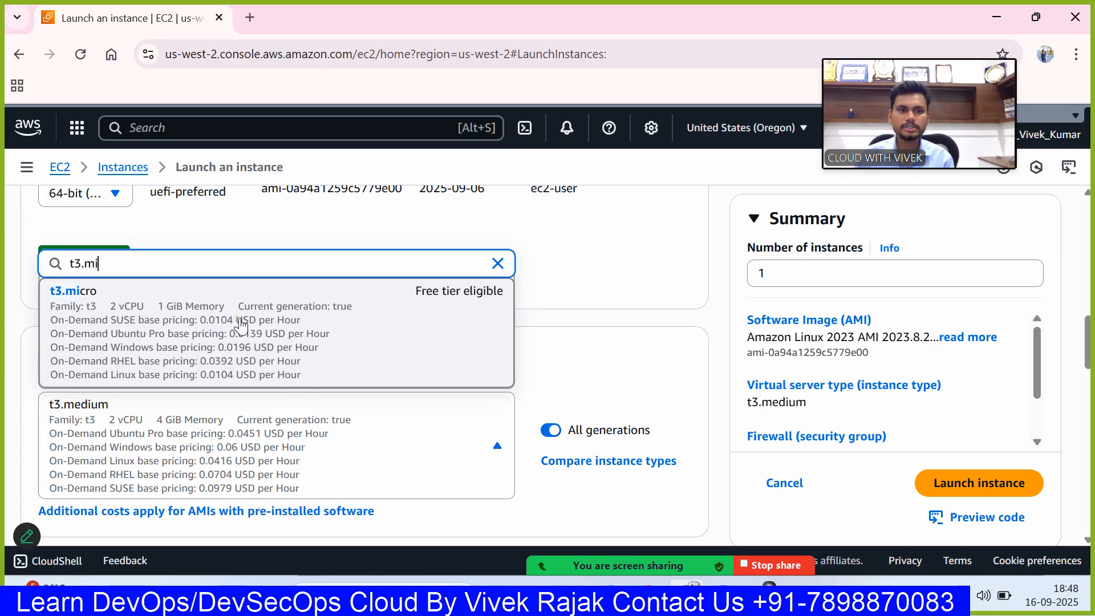
left_click(240, 322)
Create an RSA key pair named cloudwithvivek in .pem format for the new instance.
scroll(279, 325, "down", 8)
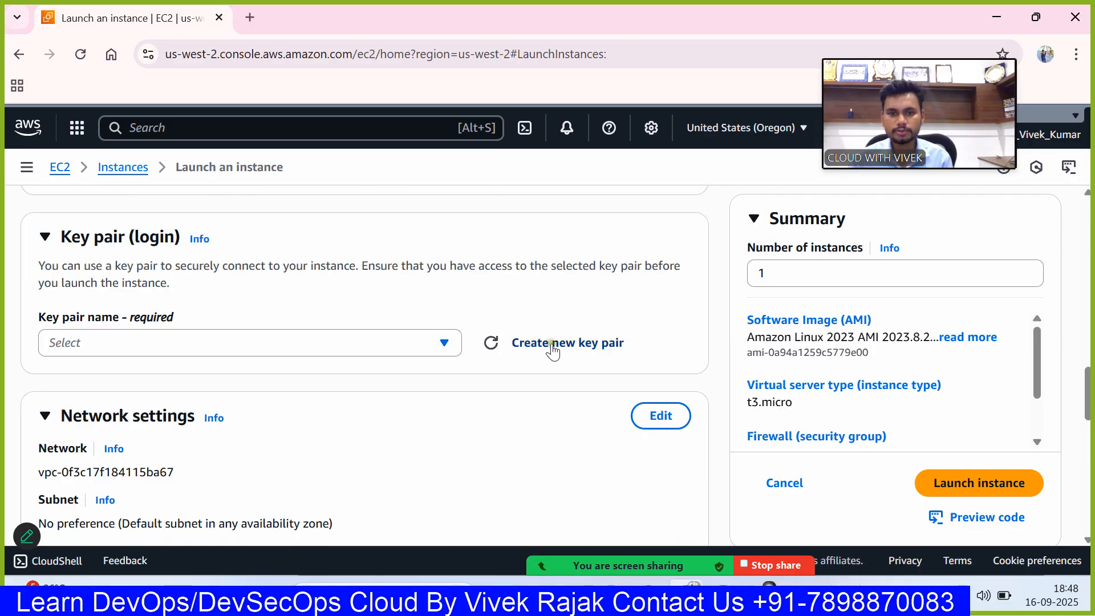
left_click(552, 345)
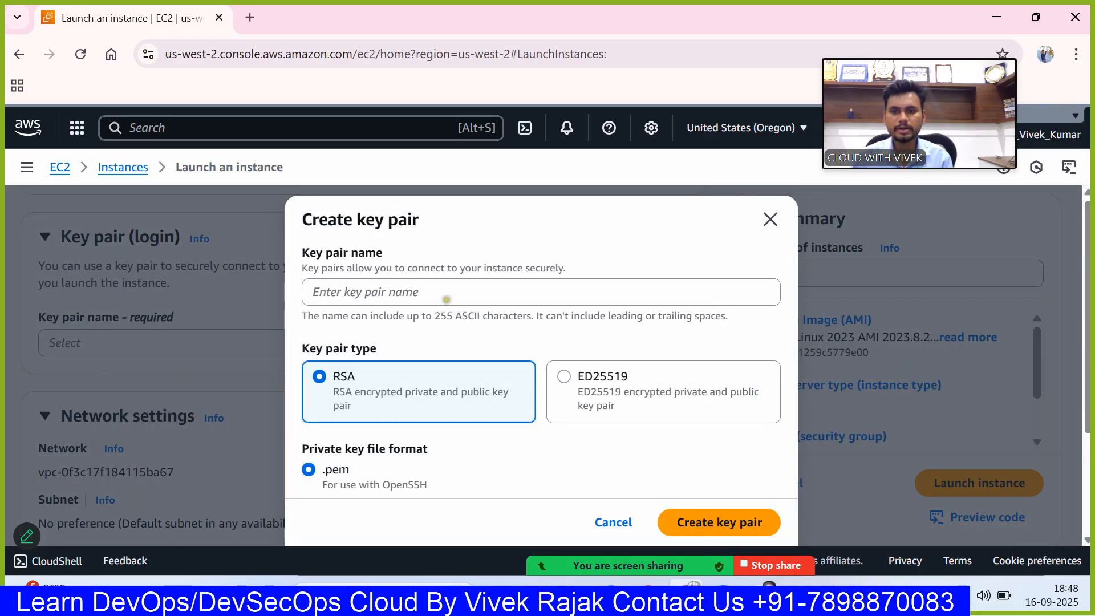
left_click(446, 299)
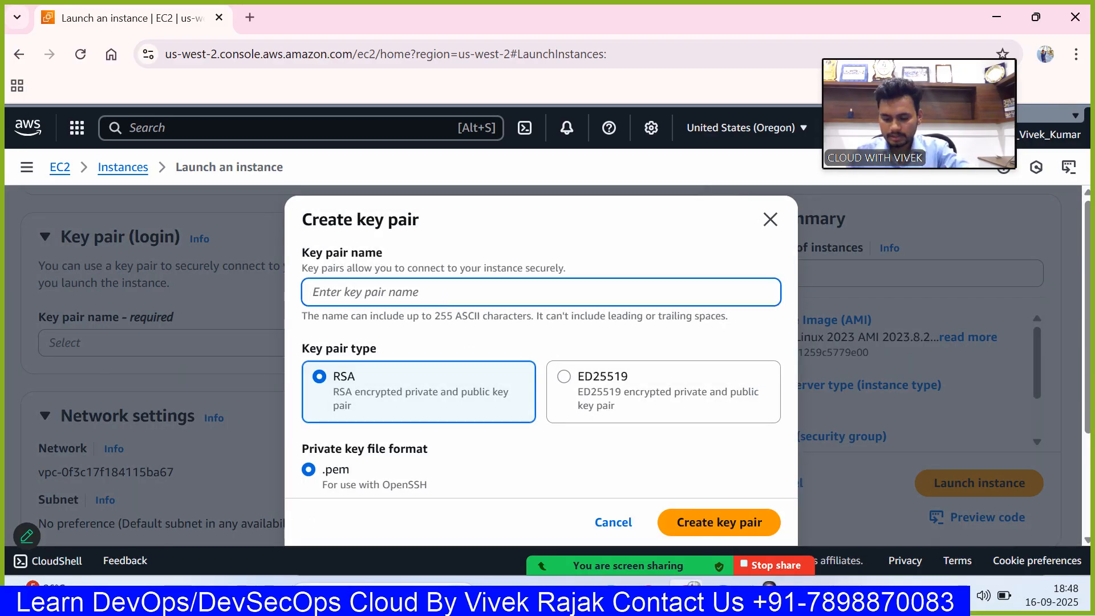
type("cloudwi")
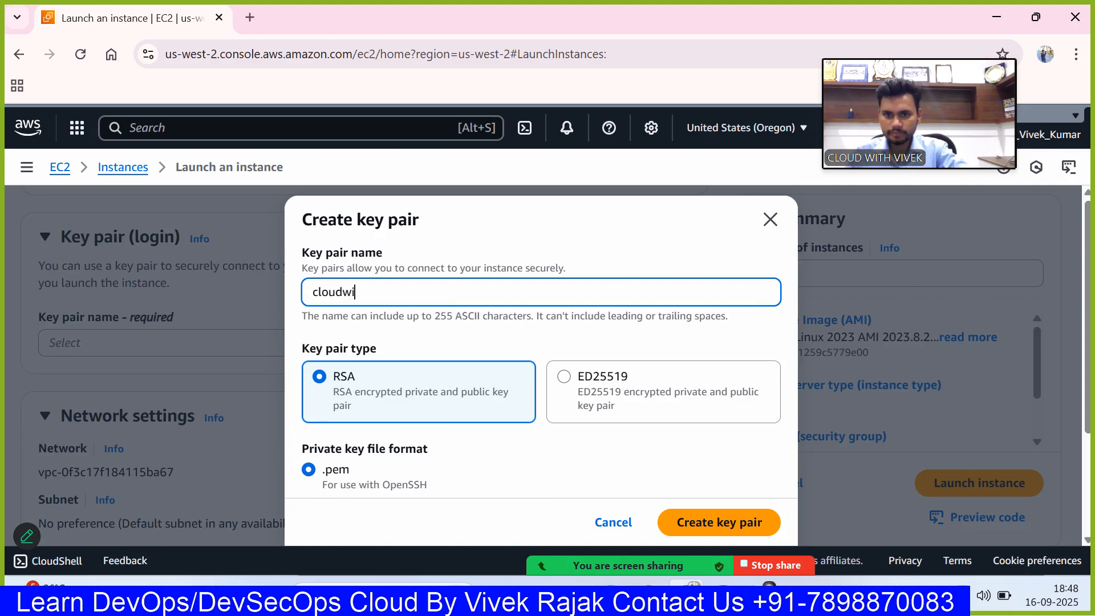
type("thvivek")
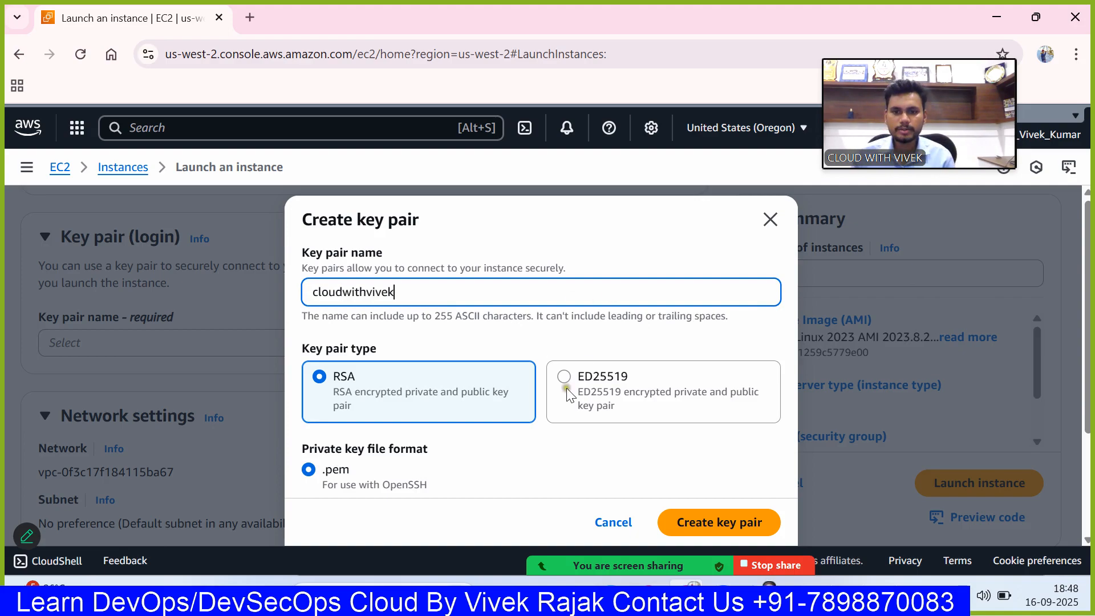
scroll(553, 400, "down", 3)
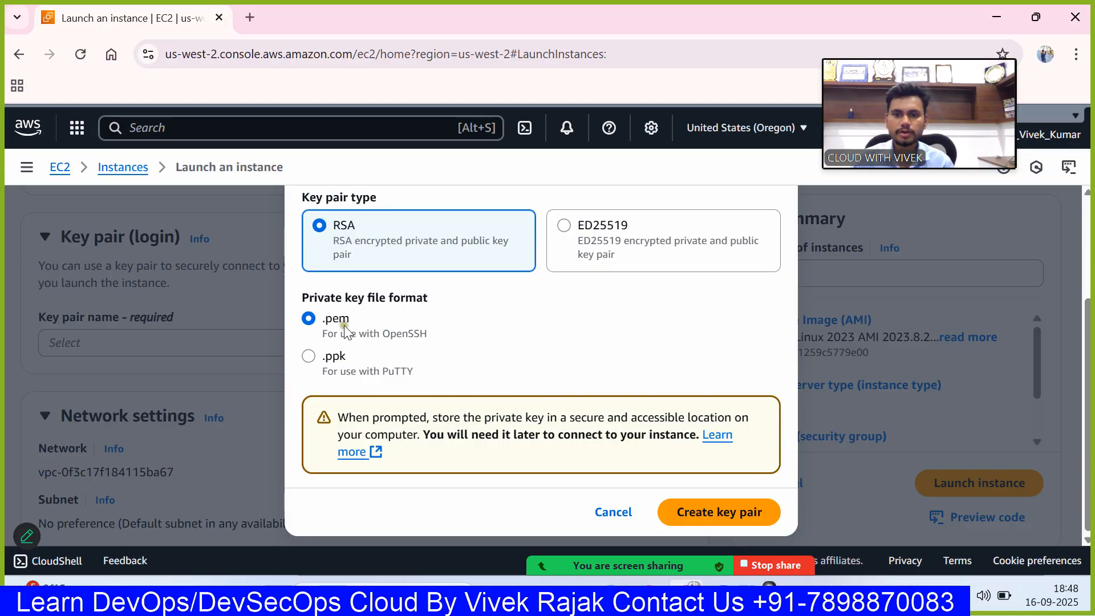
left_click(717, 524)
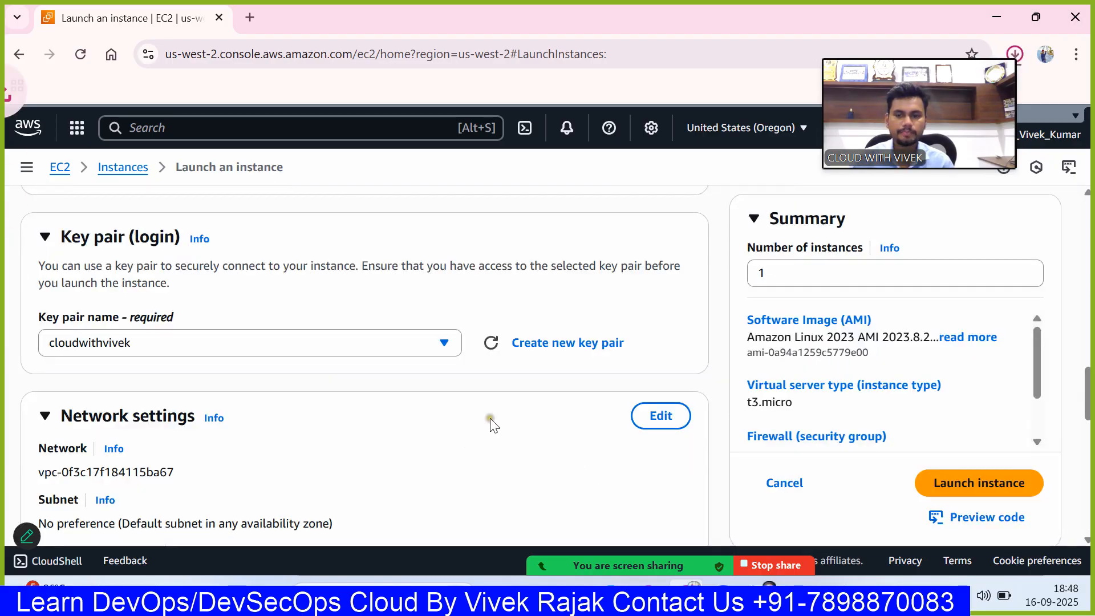
Open the instance's network settings for editing and view the available VPCs.
scroll(576, 357, "down", 2)
left_click(659, 330)
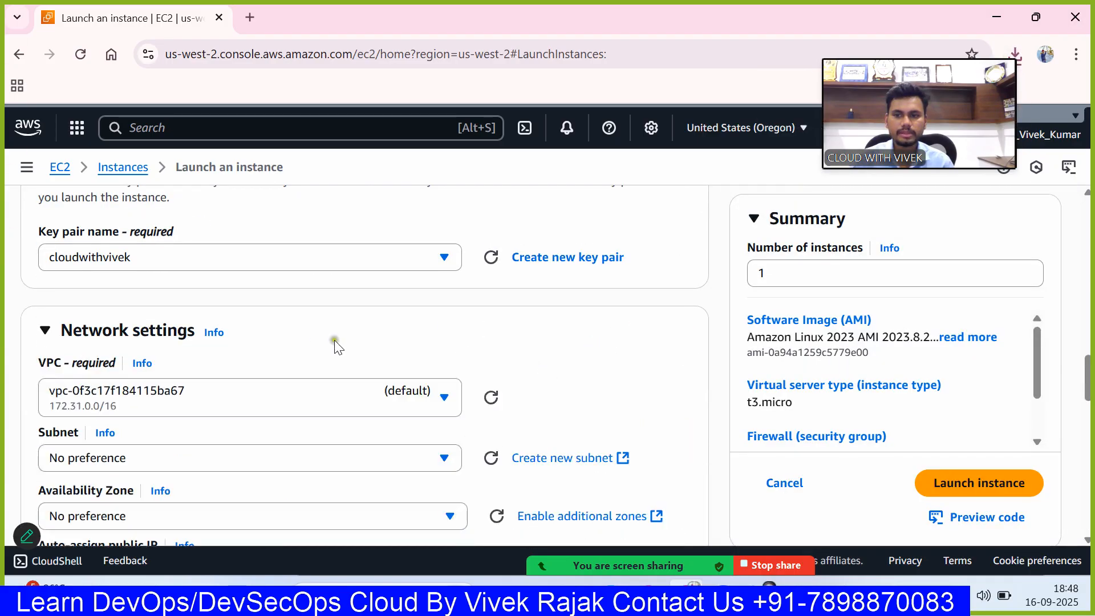
scroll(401, 349, "down", 1)
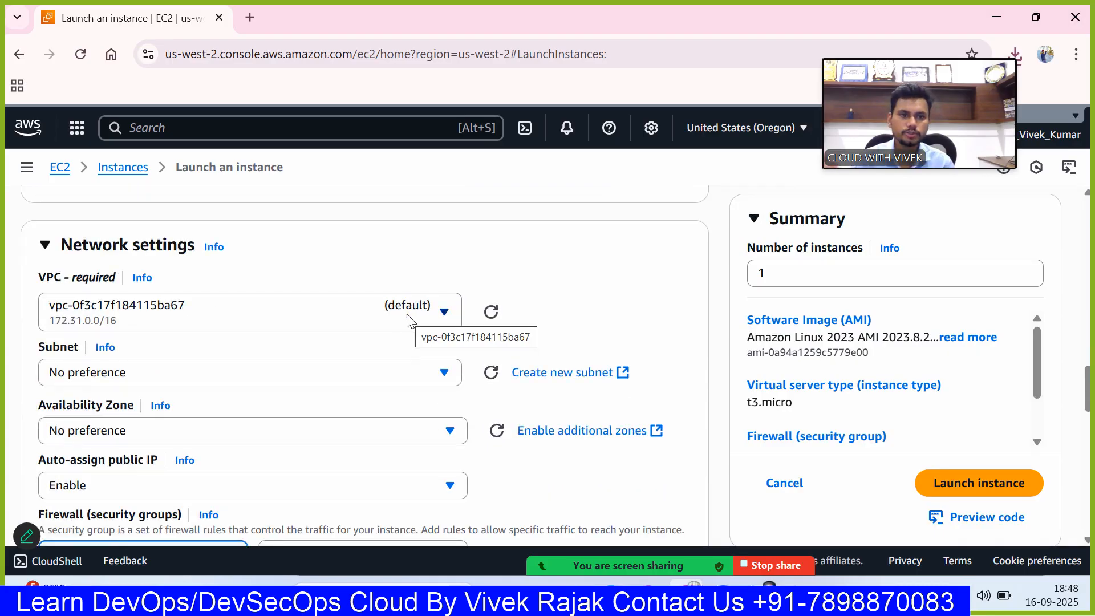
left_click(407, 319)
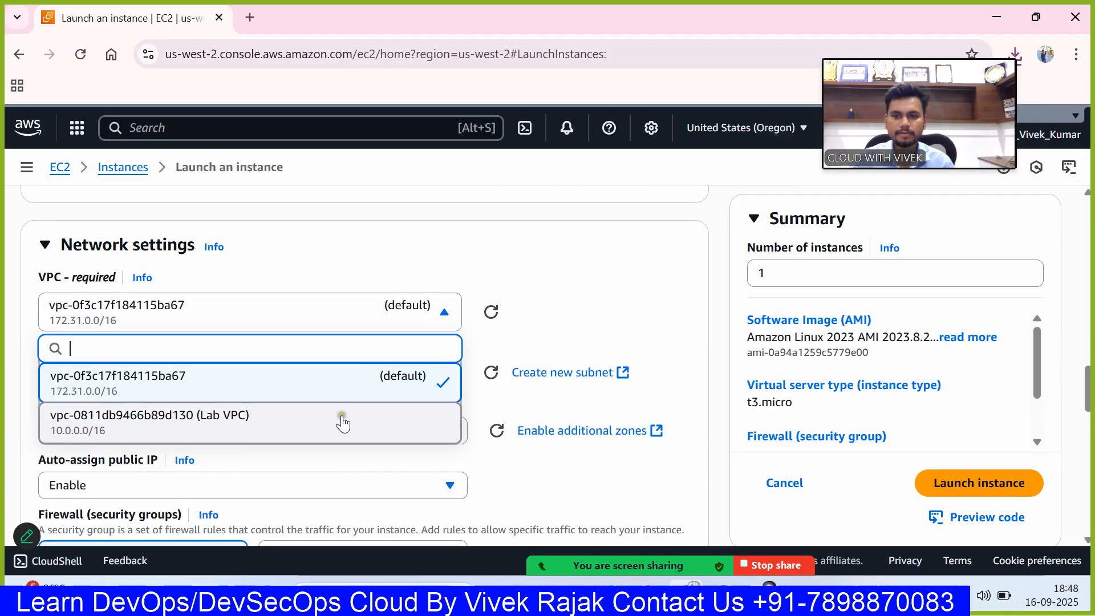
left_click(558, 311)
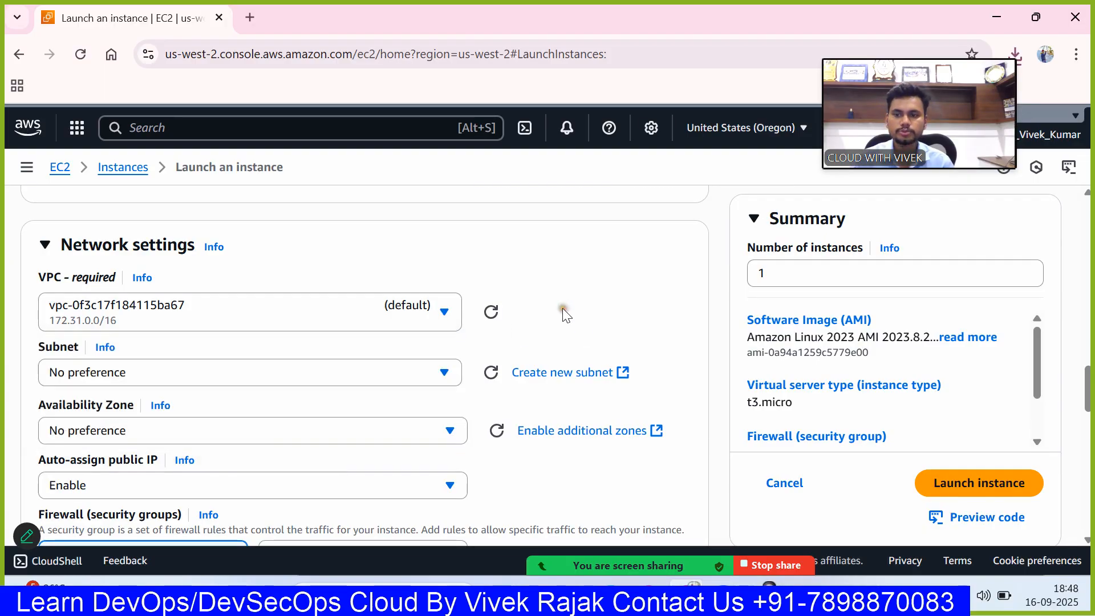
Examine the subnet and Availability Zone choices and the public IP and security group settings.
scroll(554, 313, "down", 1)
left_click(439, 289)
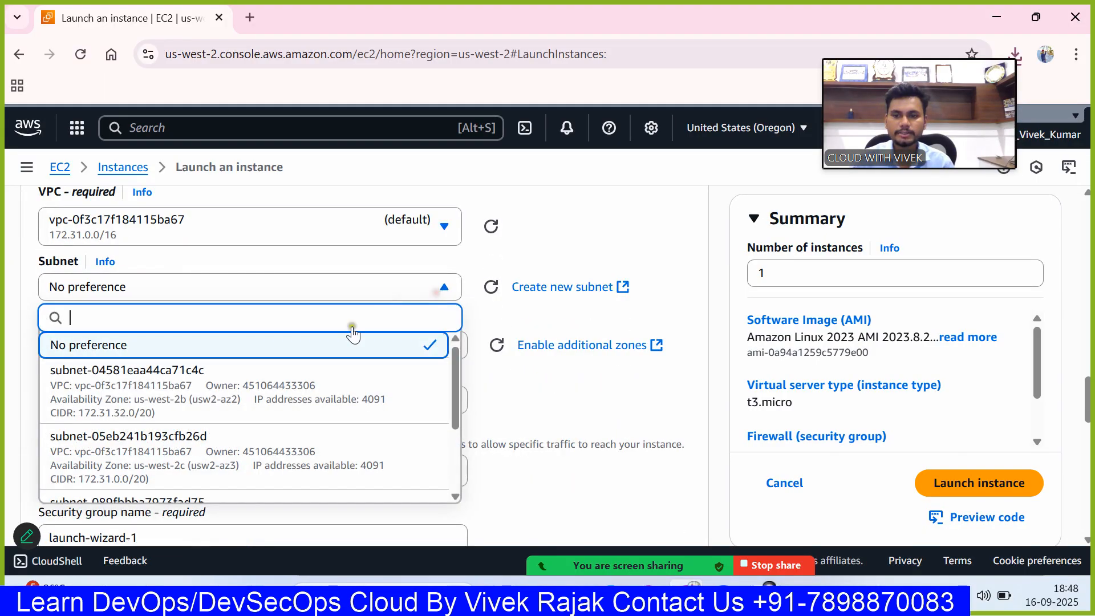
scroll(297, 428, "down", 2)
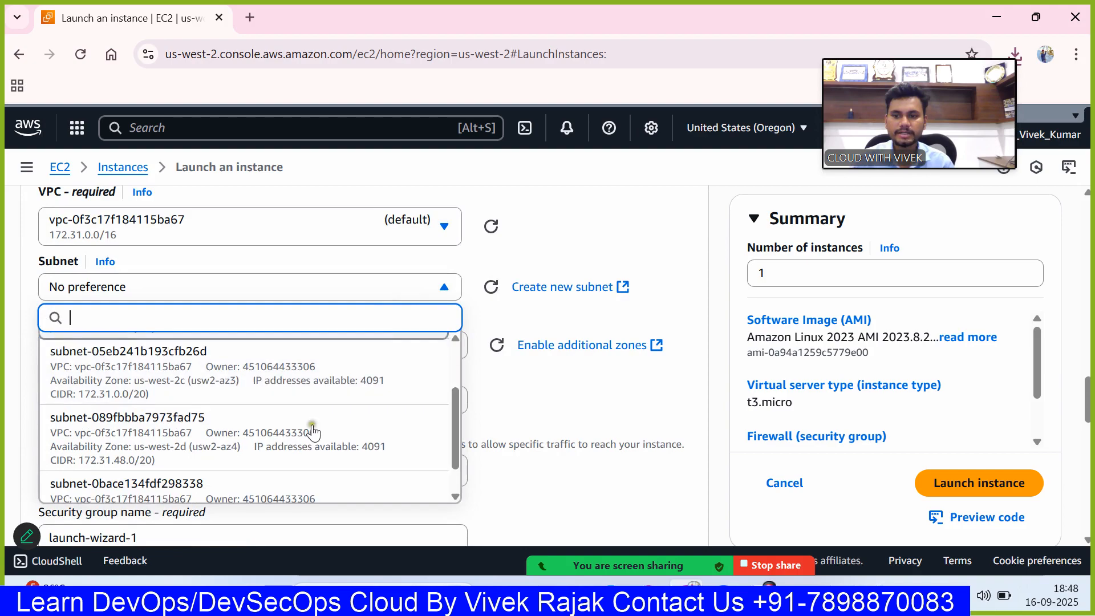
left_click(539, 248)
scroll(388, 328, "down", 1)
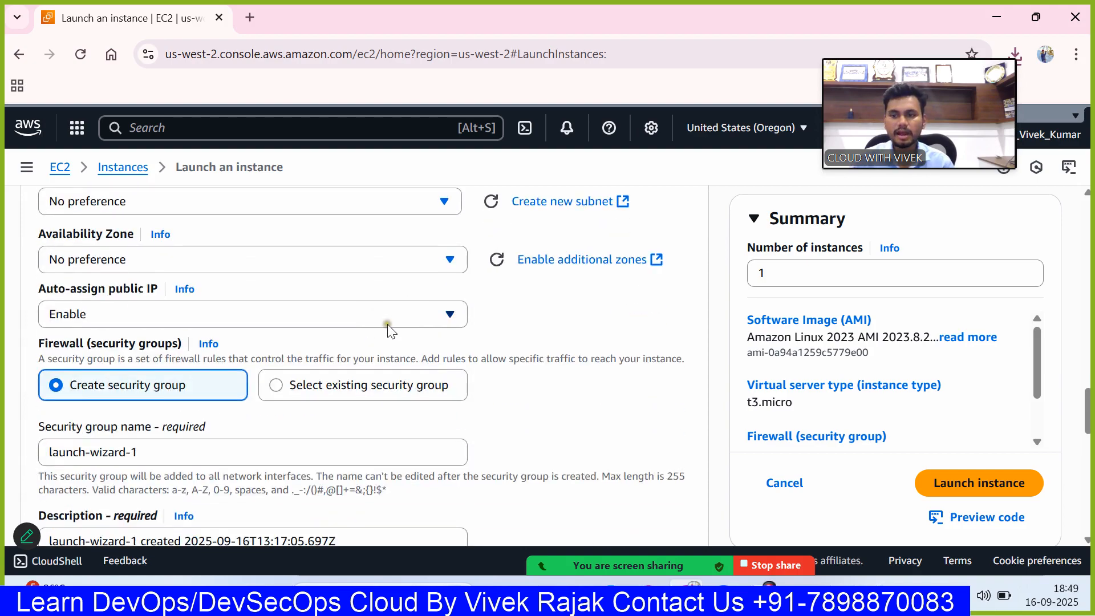
left_click(279, 263)
left_click(608, 307)
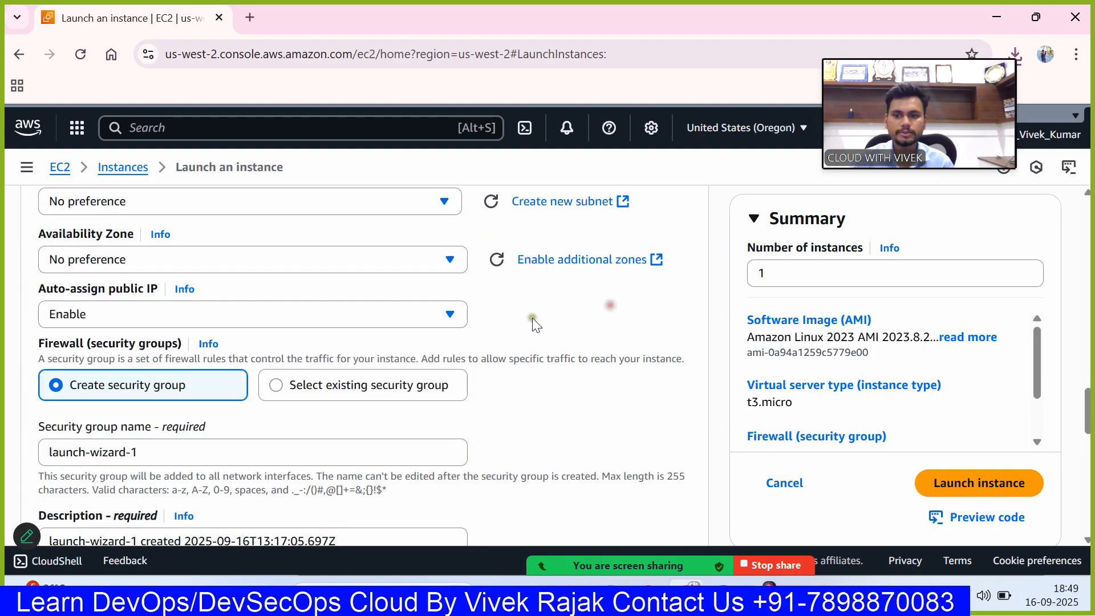
scroll(535, 324, "down", 1)
scroll(428, 310, "up", 1)
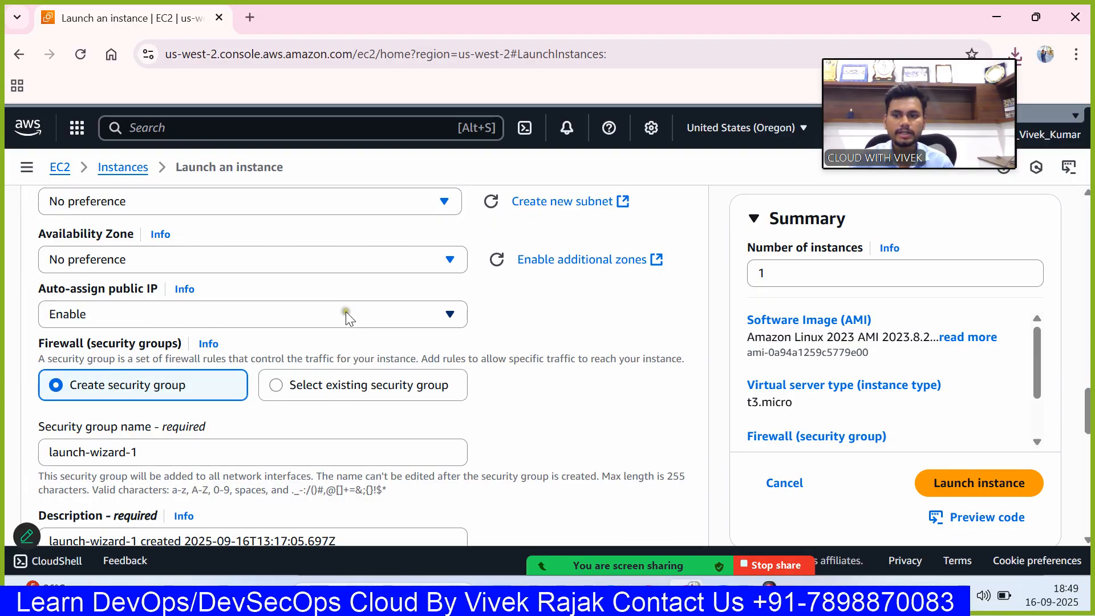
Switch the instance's VPC to Lab VPC and review the subnet and public IP settings.
scroll(279, 299, "up", 3)
left_click(279, 298)
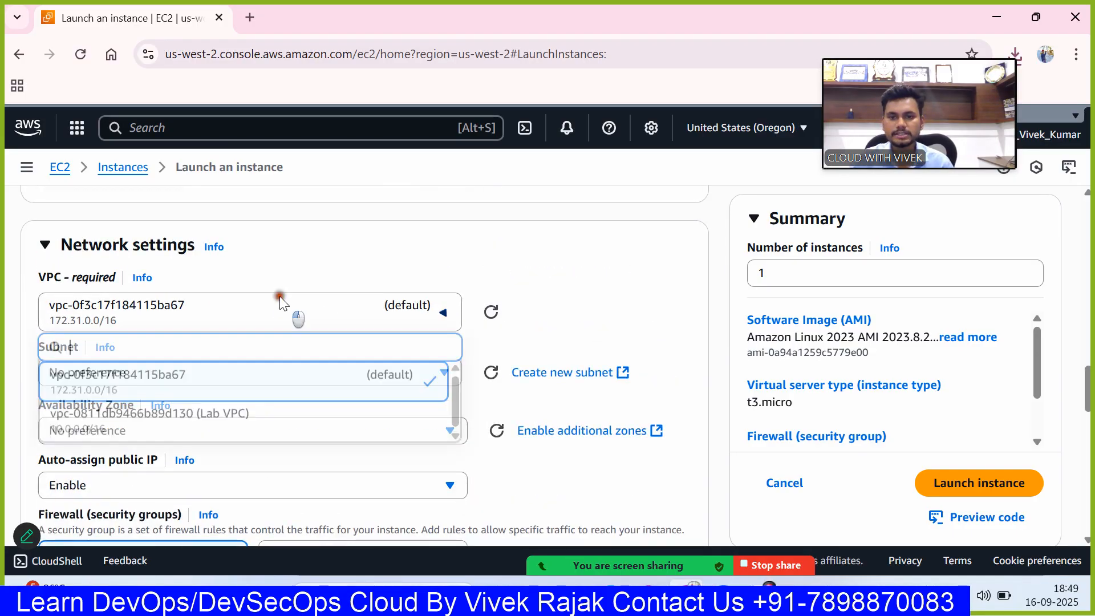
left_click(337, 410)
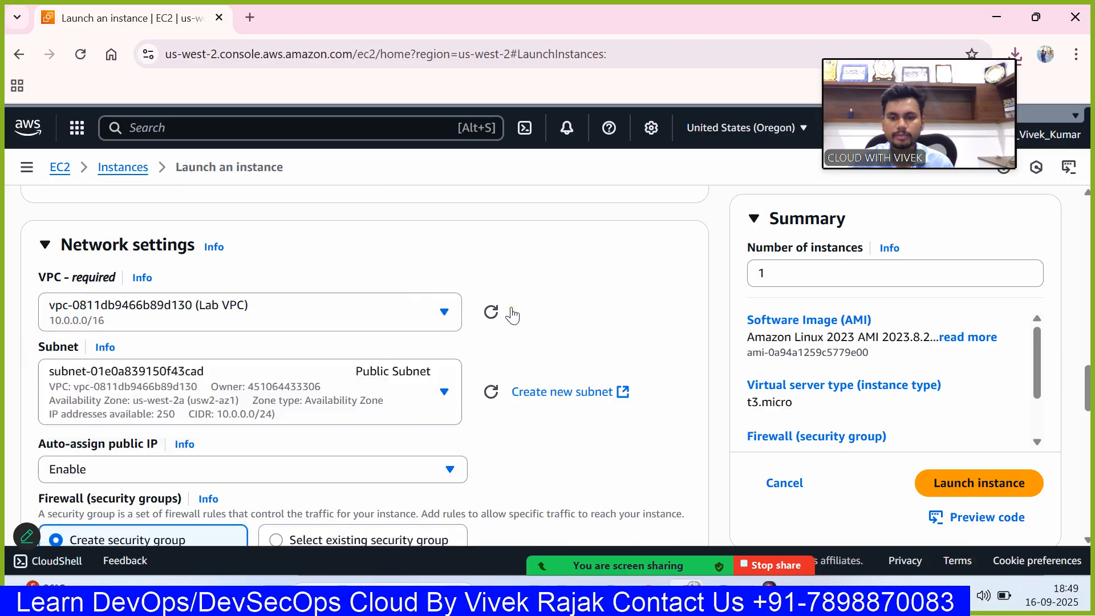
scroll(502, 314, "down", 3)
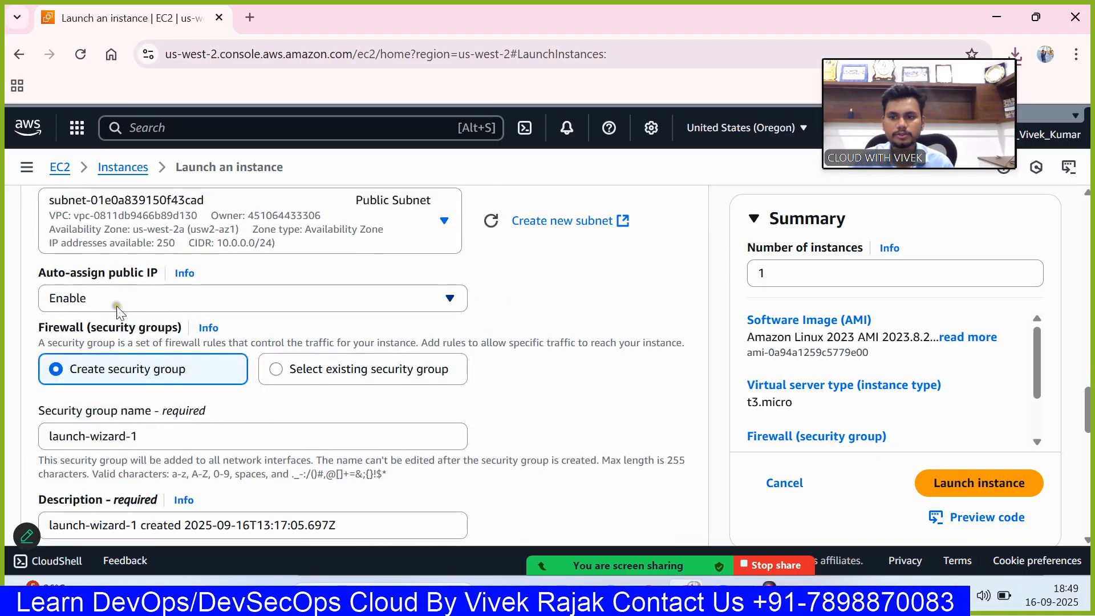
scroll(265, 317, "up", 1)
scroll(262, 311, "up", 4)
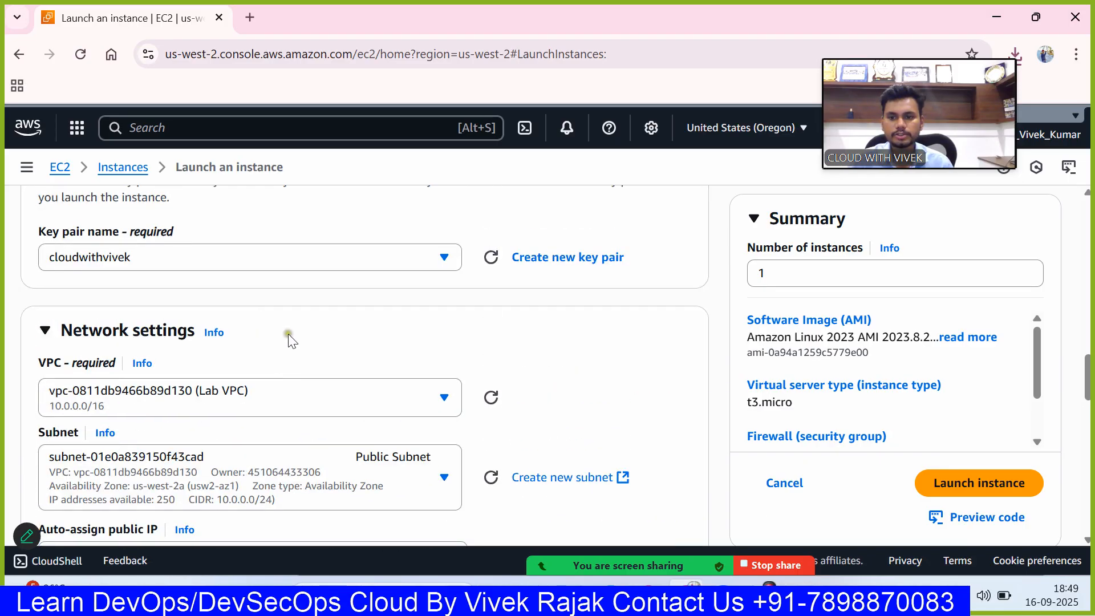
Switch the instance's VPC back to the default VPC and review the network settings.
scroll(302, 354, "down", 3)
left_click(382, 234)
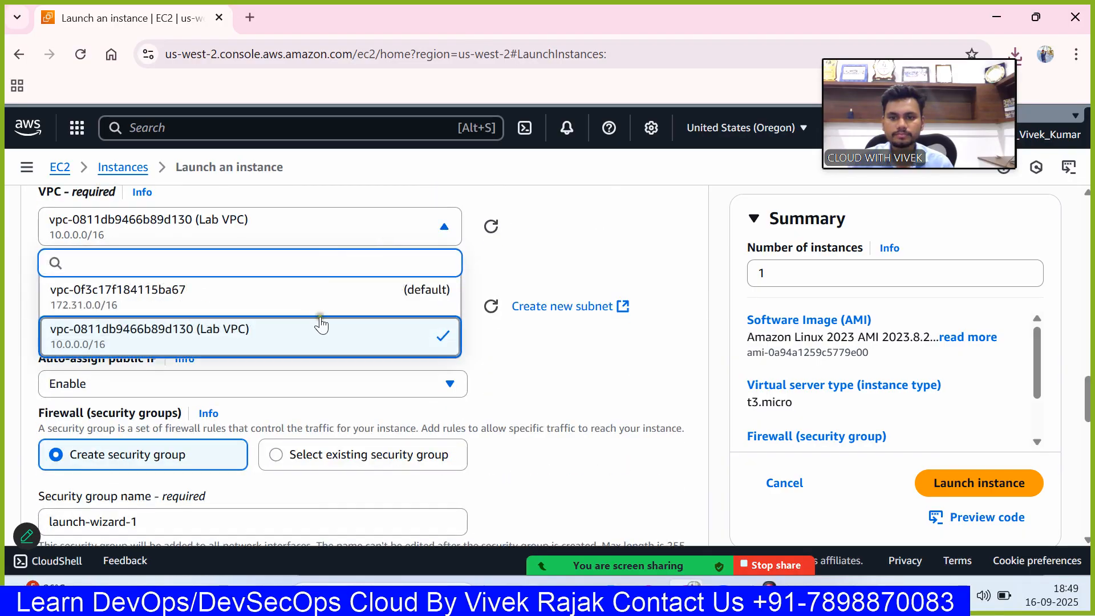
key("Return")
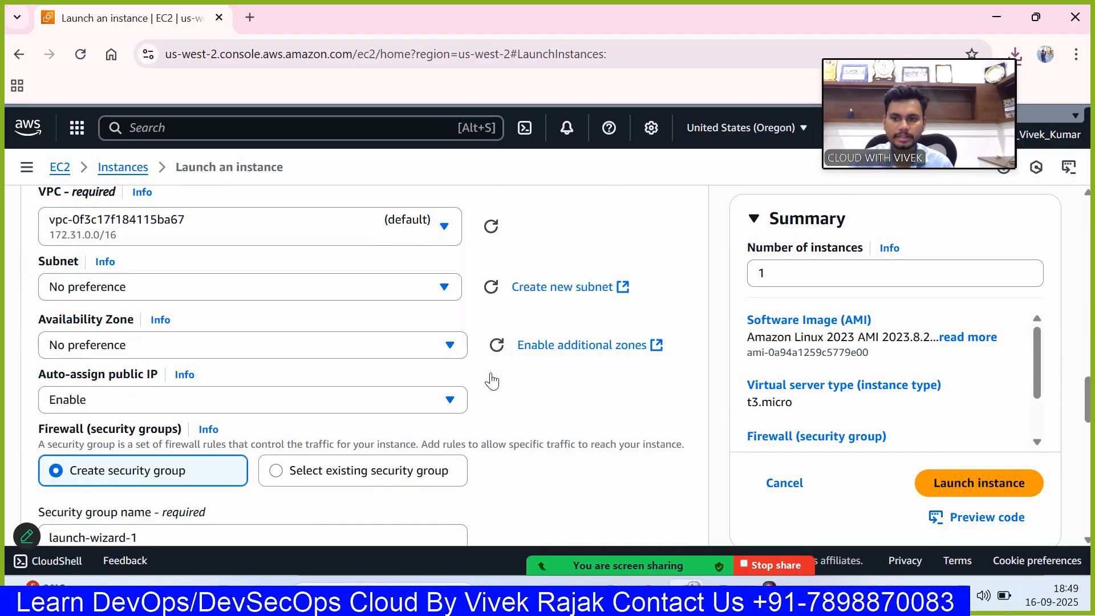
scroll(485, 371, "down", 5)
scroll(467, 365, "up", 5)
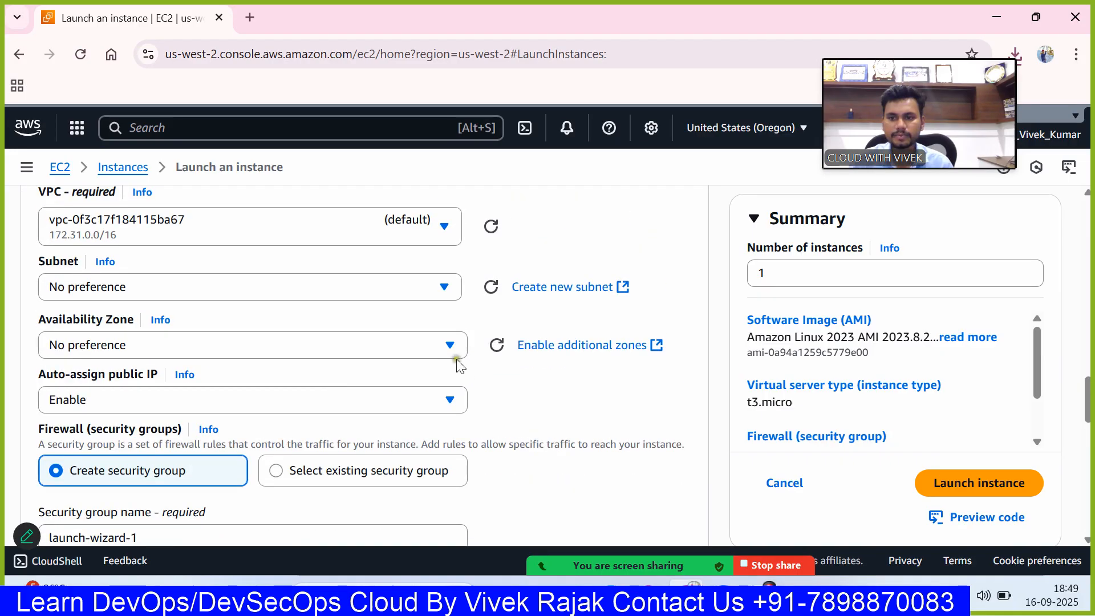
Name the new security group vivek-sg.
scroll(454, 359, "down", 3)
left_click_drag(178, 366, 24, 358)
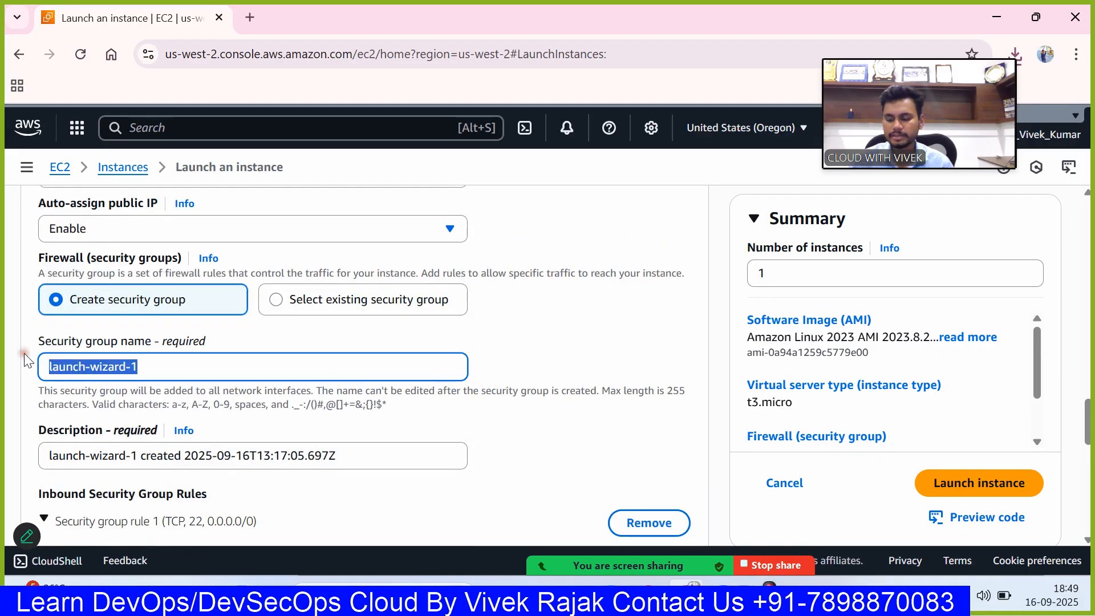
type("vi")
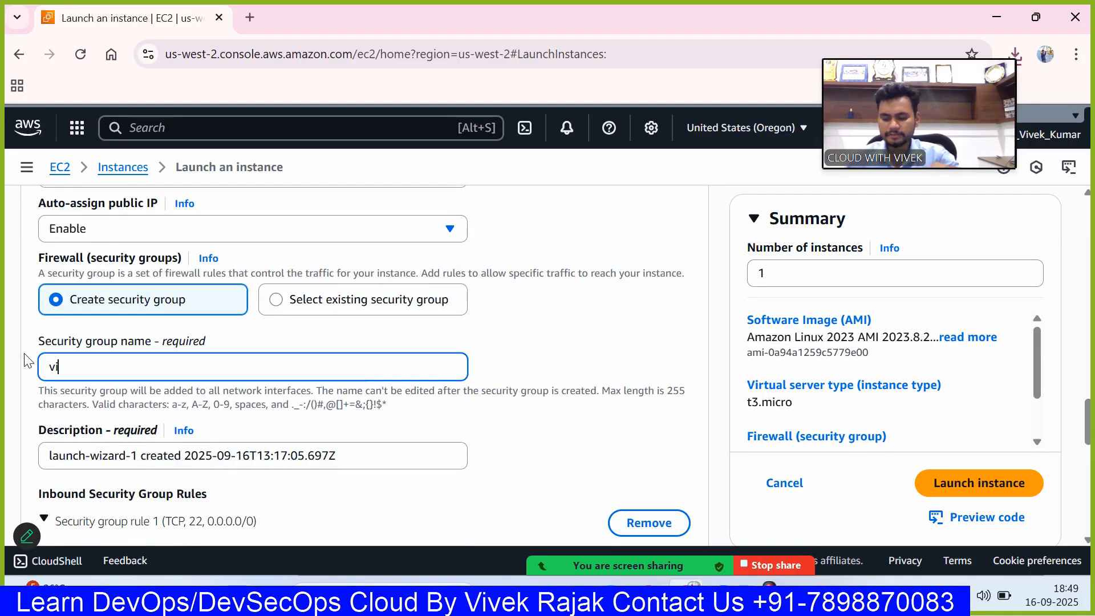
type("vek-sg")
Set the type of the first inbound security group rule to All traffic.
scroll(425, 391, "down", 3)
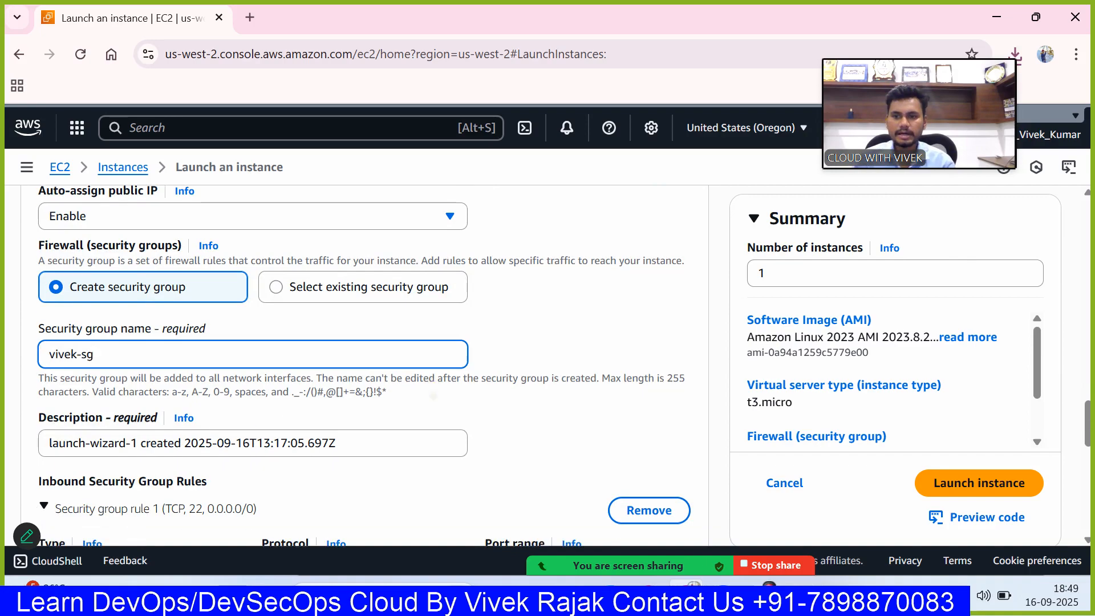
scroll(422, 387, "down", 1)
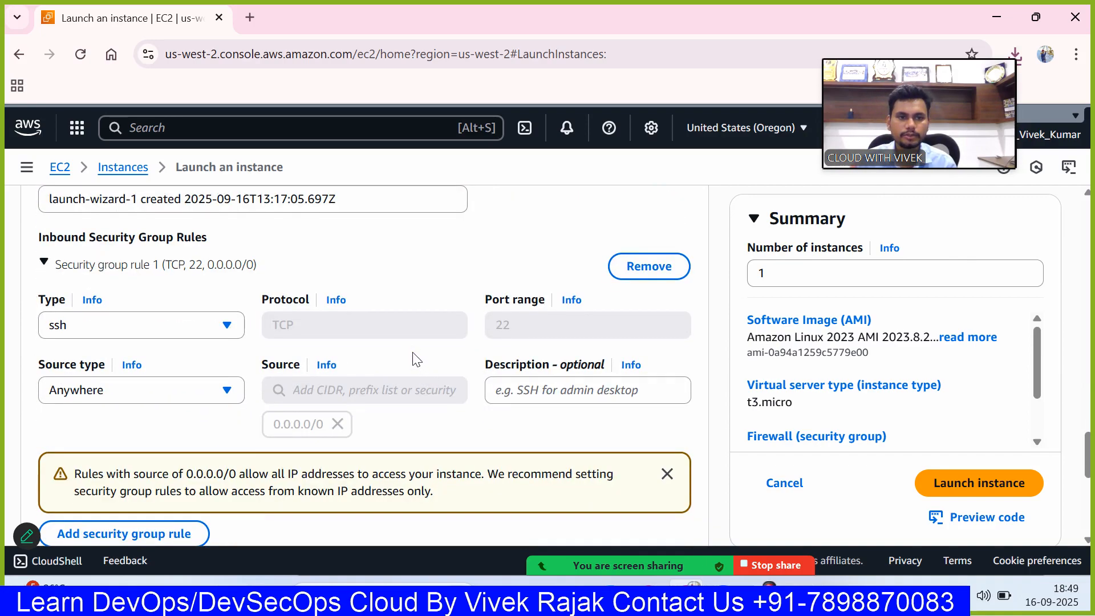
left_click(214, 330)
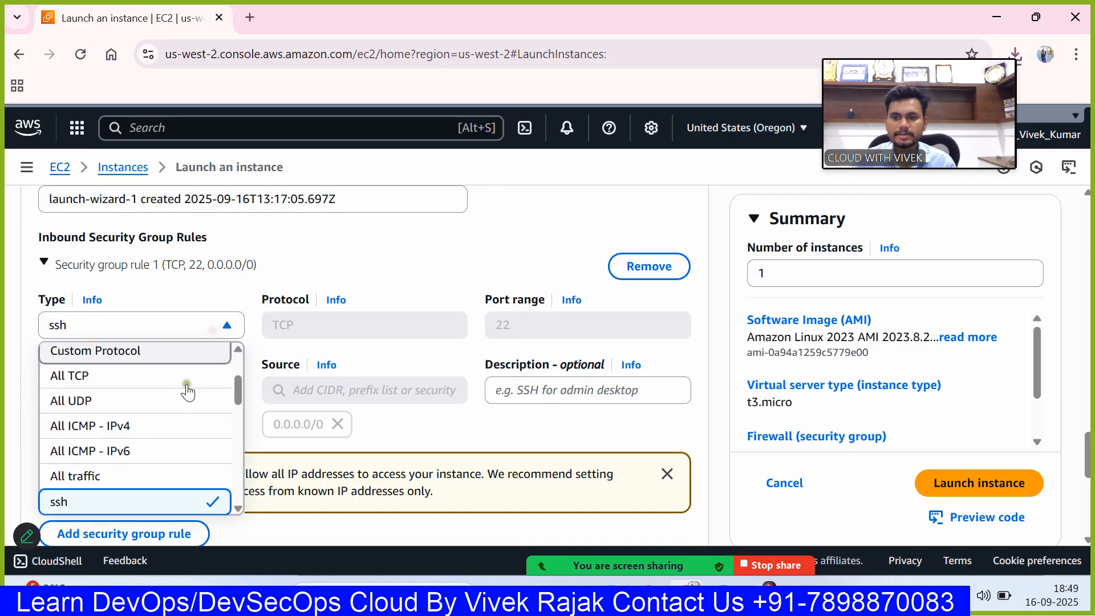
left_click(111, 476)
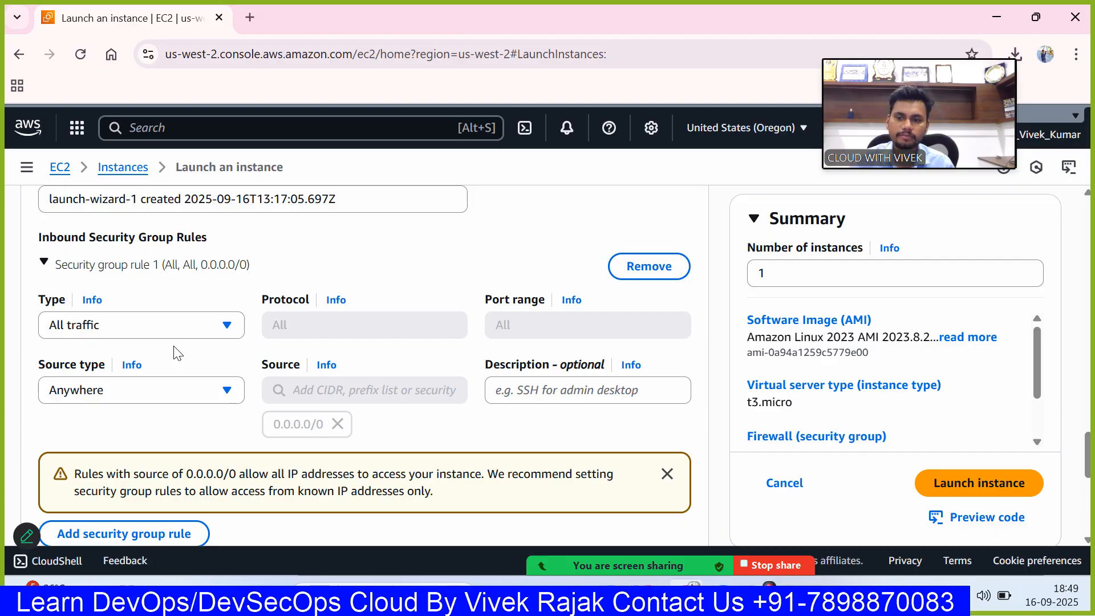
Show the advanced storage settings of the root volume and set Delete on termination to Yes.
scroll(177, 345, "down", 5)
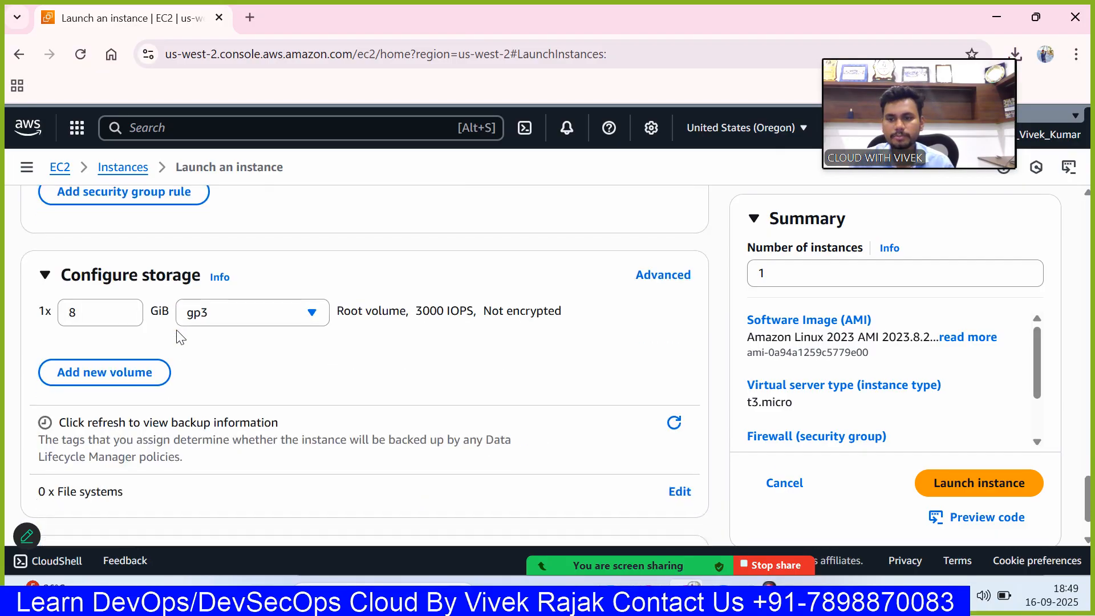
scroll(176, 337, "up", 1)
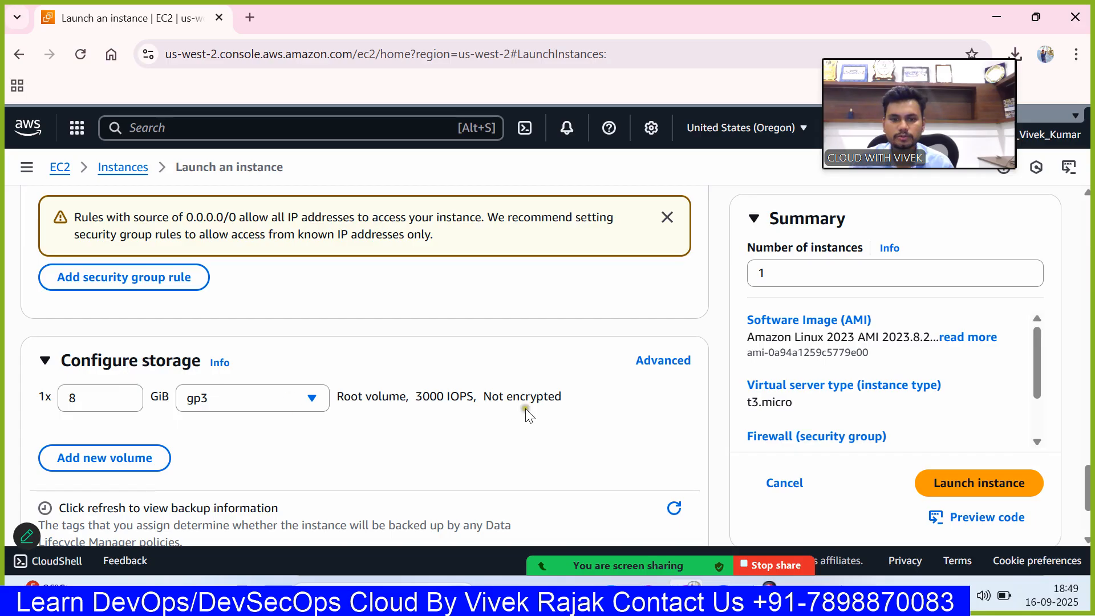
left_click(661, 359)
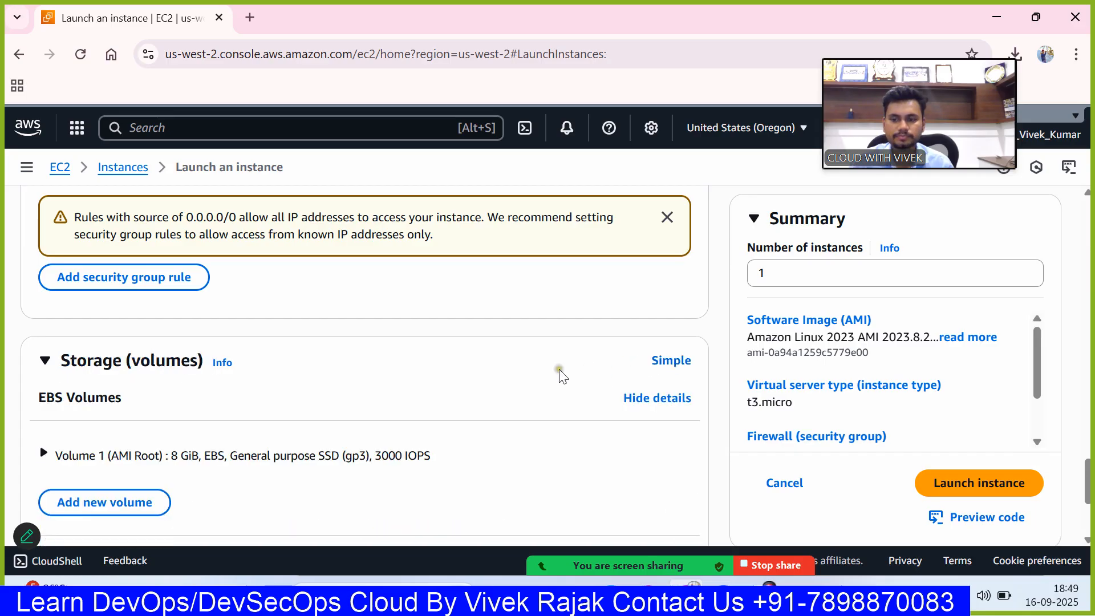
scroll(559, 371, "down", 1)
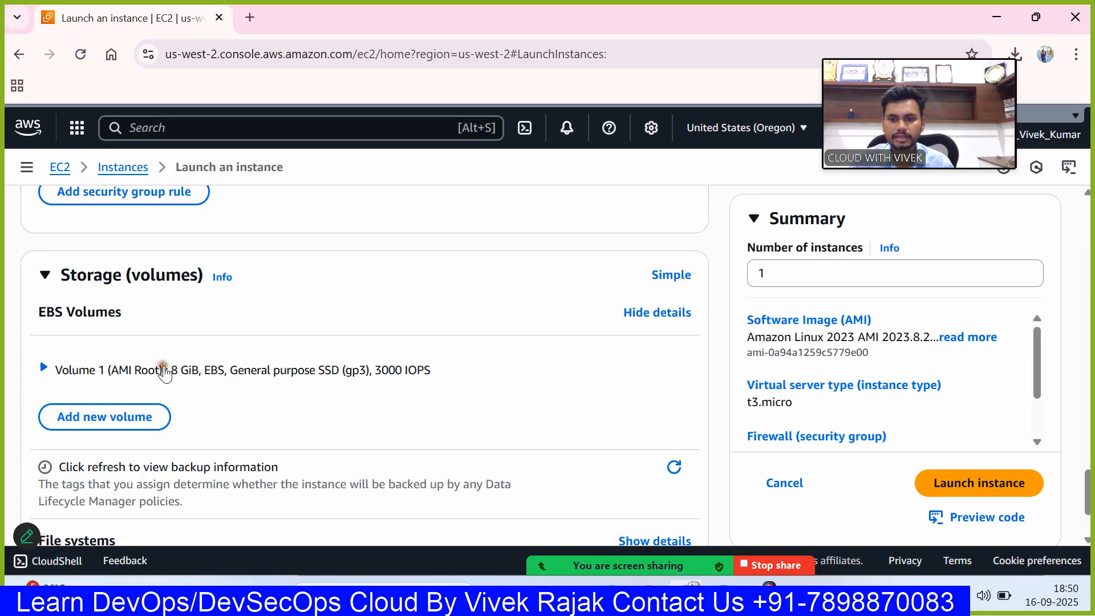
left_click(166, 373)
scroll(182, 376, "down", 2)
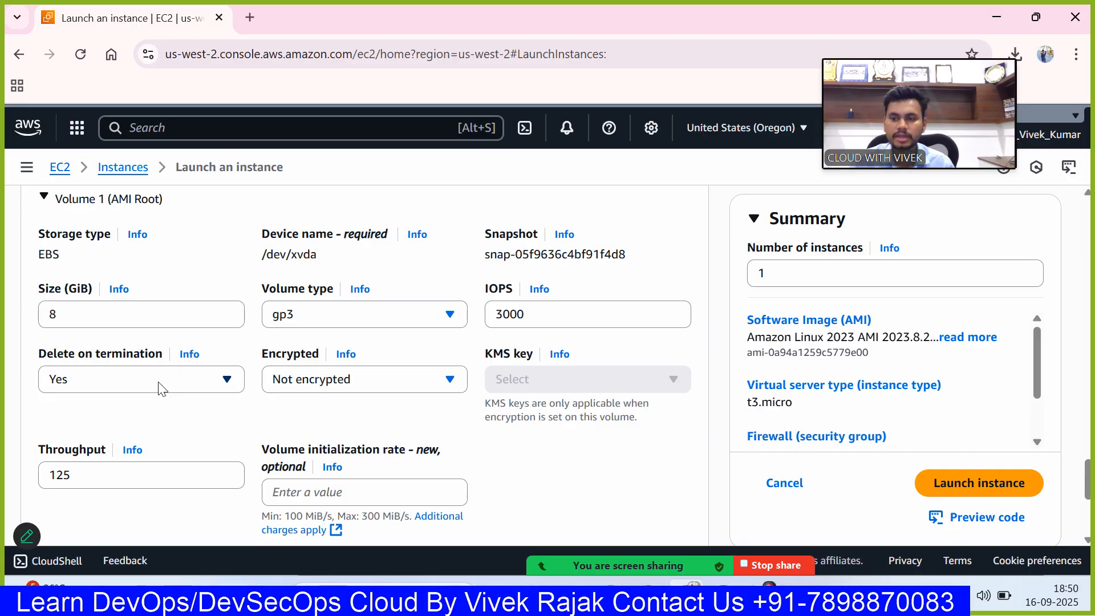
left_click(159, 383)
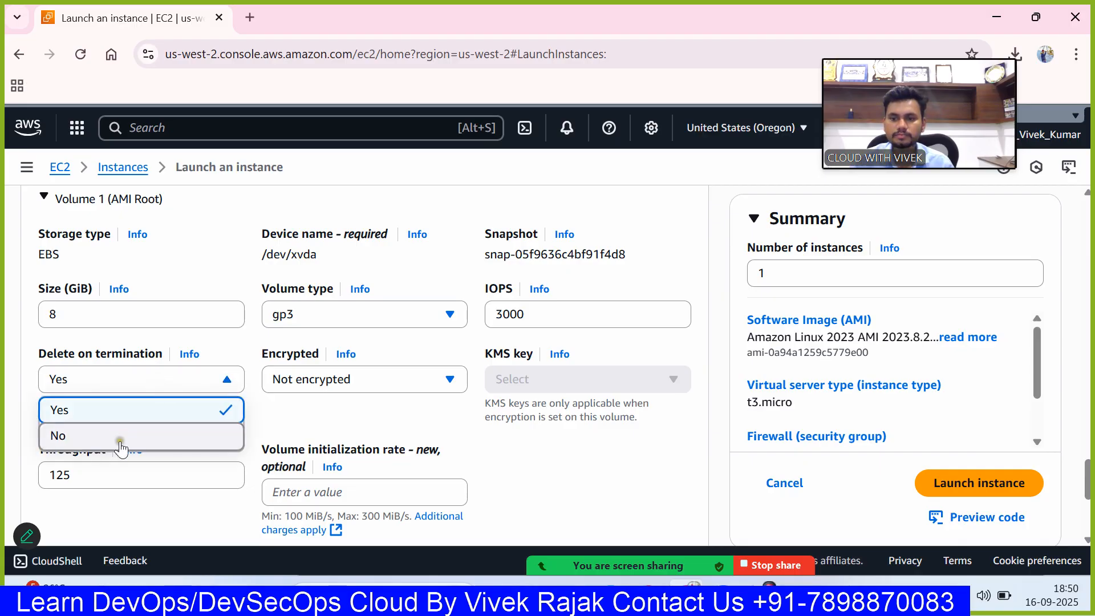
left_click(240, 410)
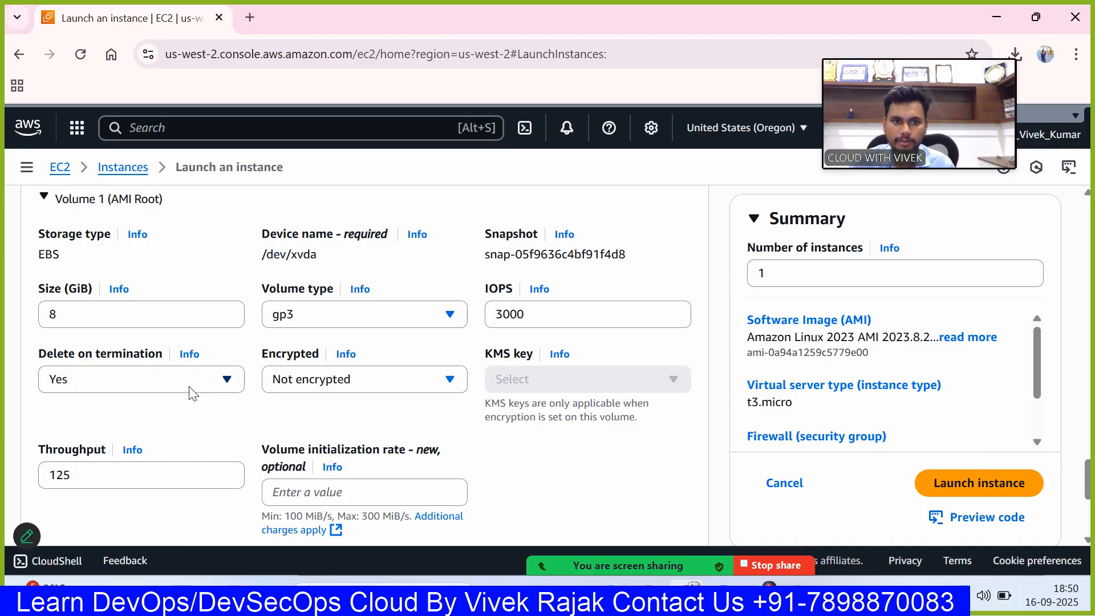
Expand the instance's advanced details and examine the available Shutdown behavior options.
scroll(191, 393, "down", 5)
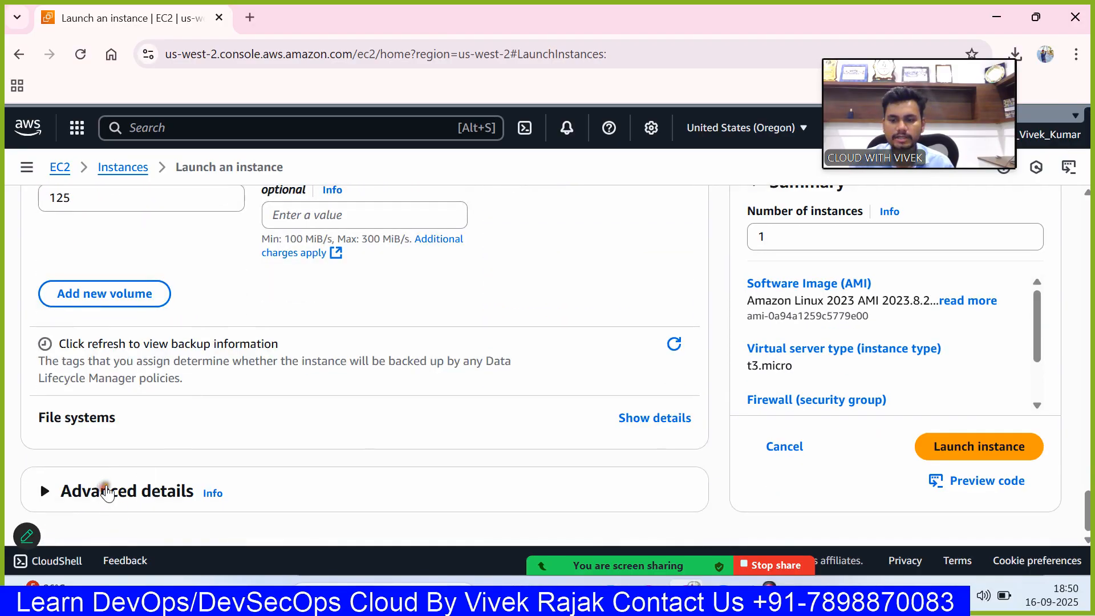
left_click(103, 491)
scroll(248, 452, "down", 4)
scroll(248, 453, "down", 7)
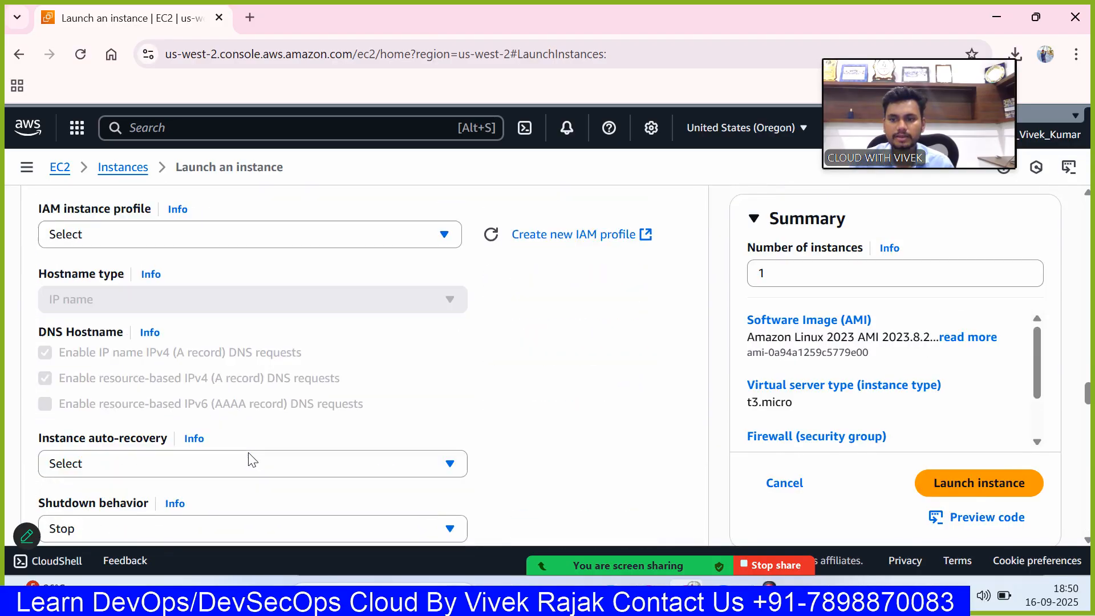
scroll(208, 358, "down", 2)
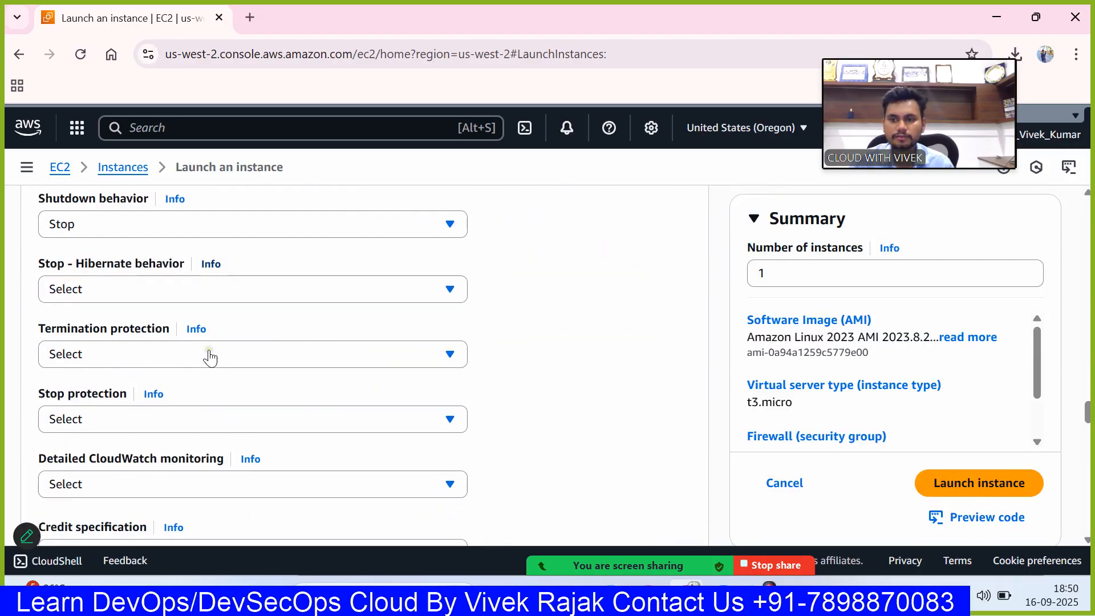
left_click(263, 227)
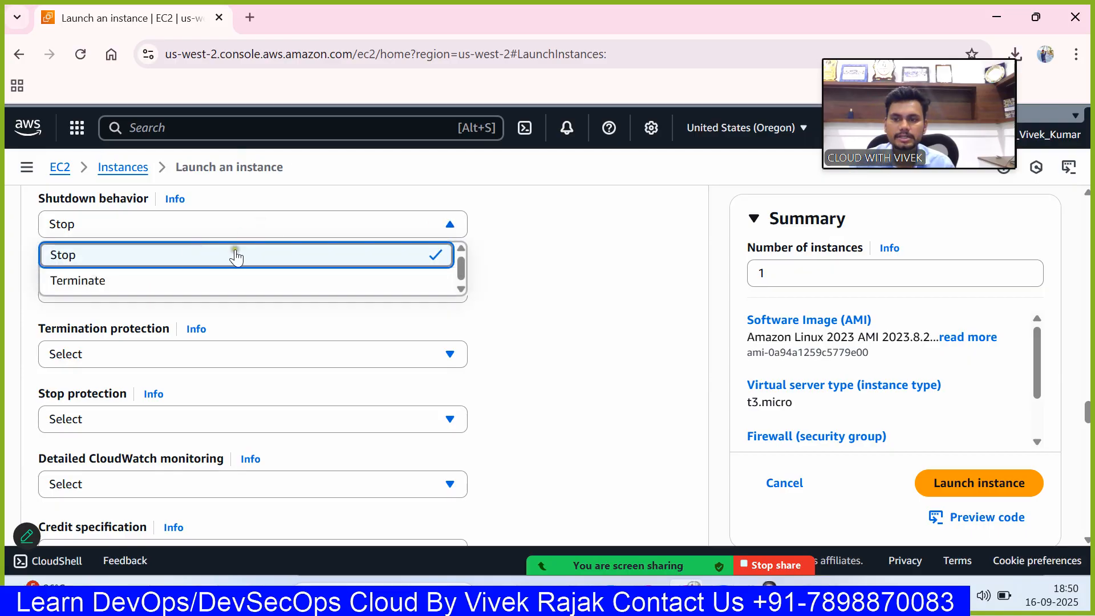
left_click(554, 222)
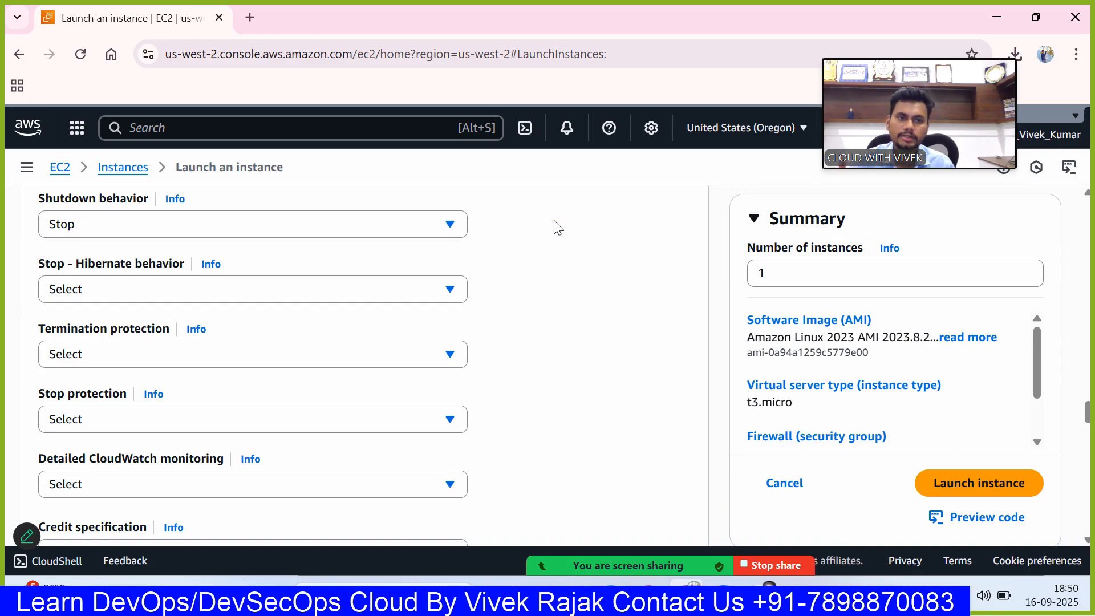
left_click(429, 224)
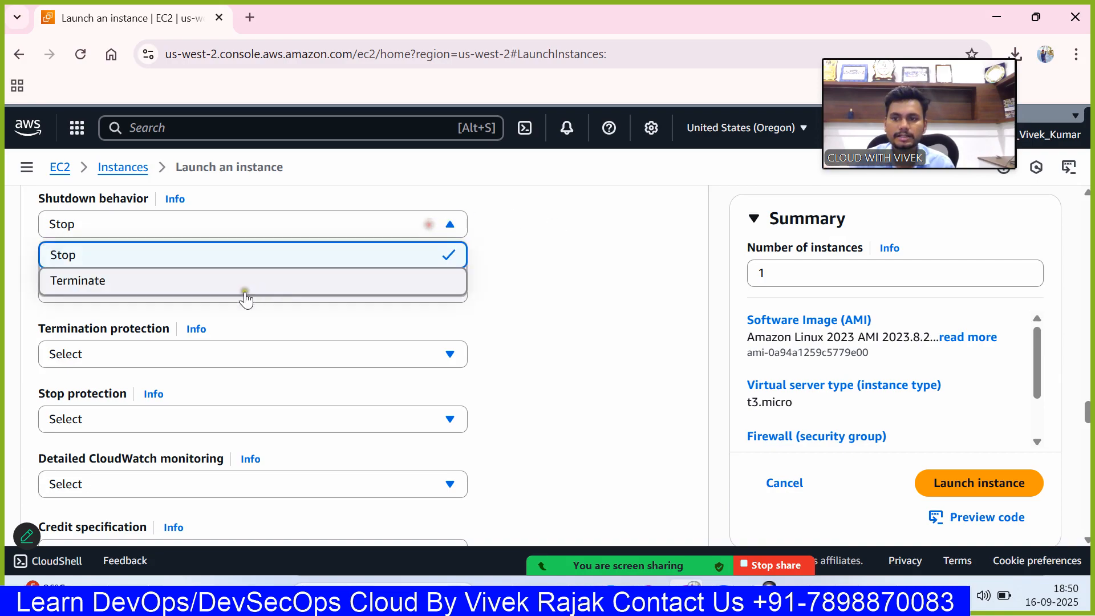
left_click(616, 279)
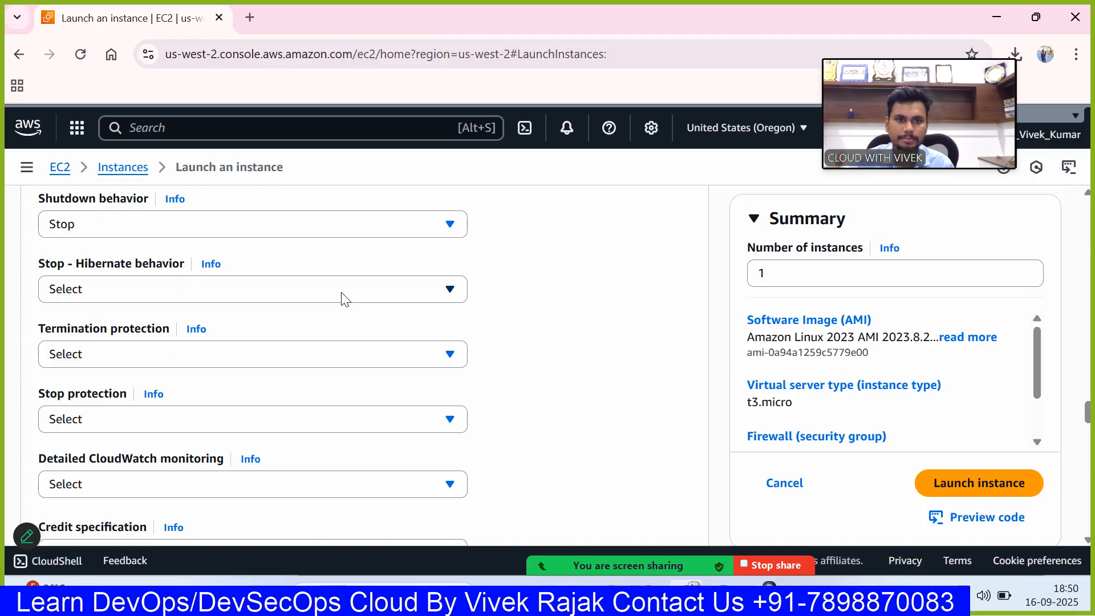
Set Termination protection to Enable in the instance's advanced details.
scroll(344, 297, "down", 2)
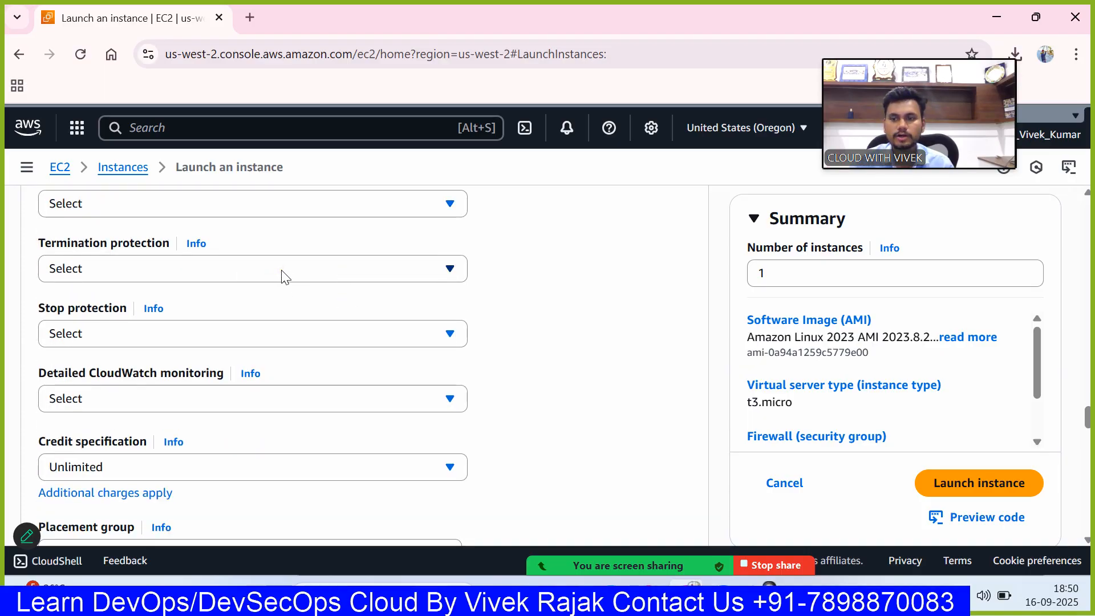
left_click(282, 271)
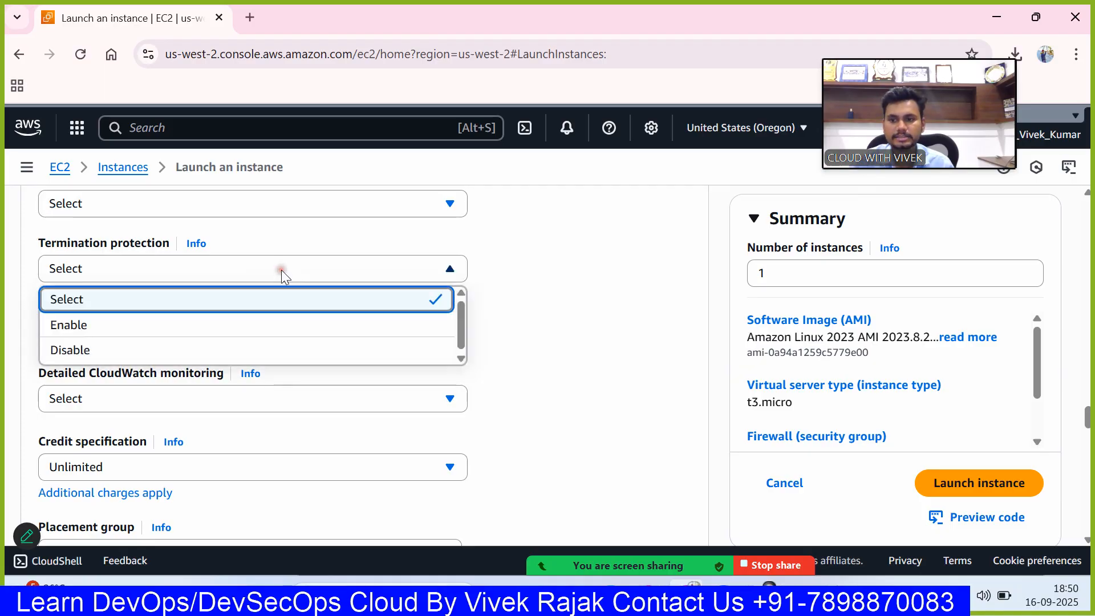
left_click(556, 281)
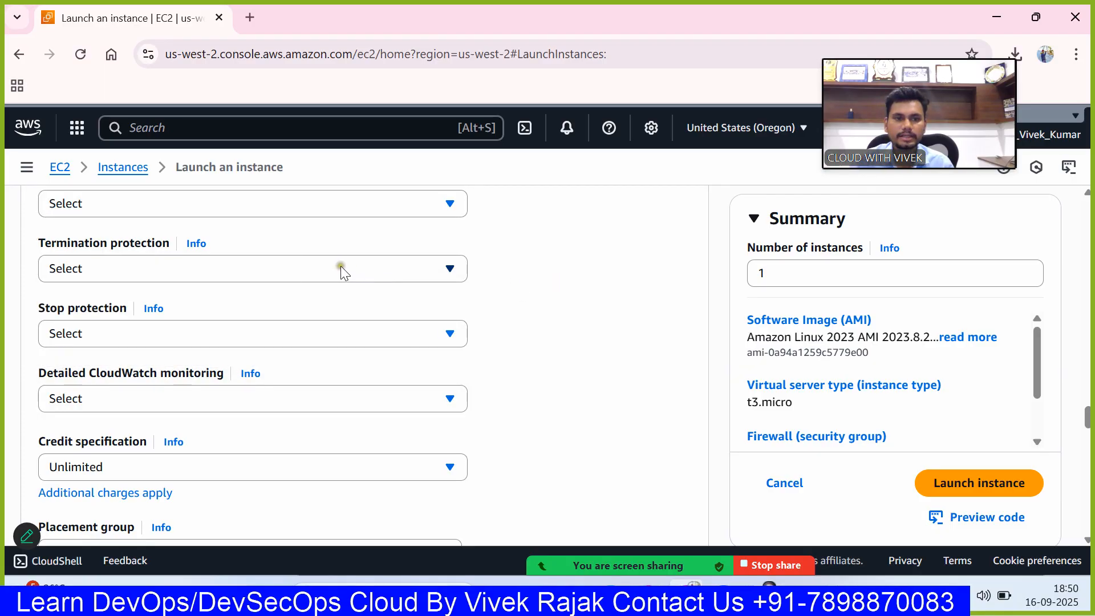
scroll(368, 281, "down", 1)
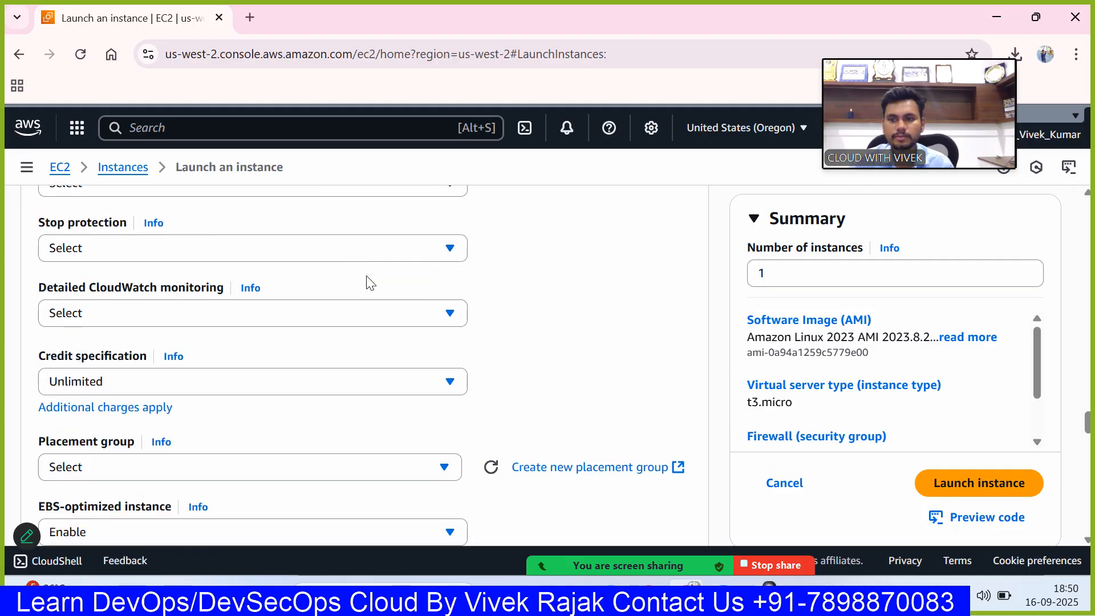
scroll(362, 250, "up", 1)
left_click(319, 268)
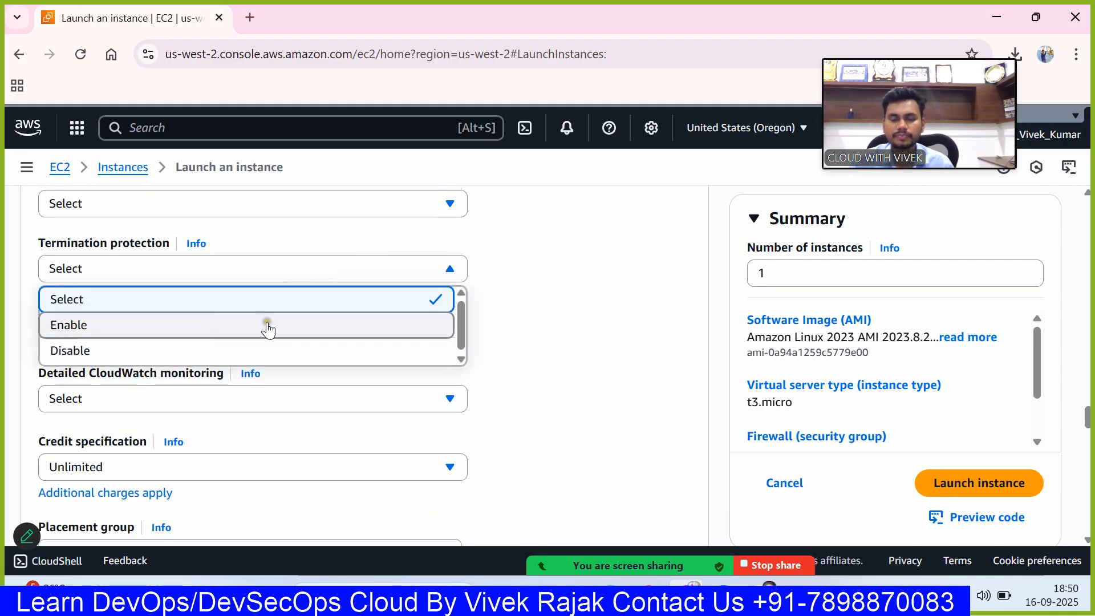
left_click(546, 292)
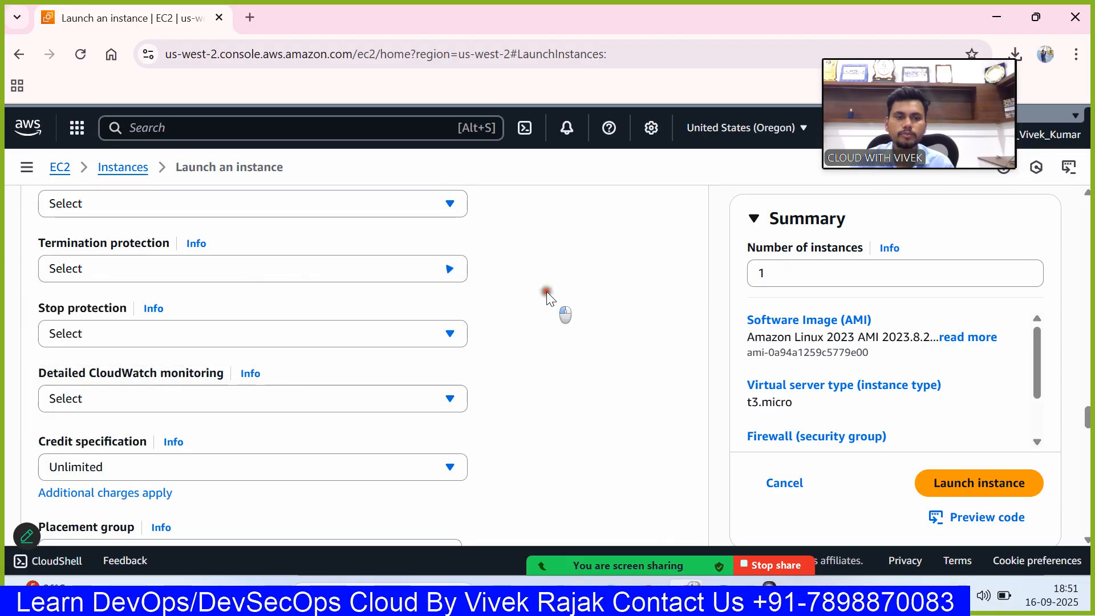
left_click(416, 263)
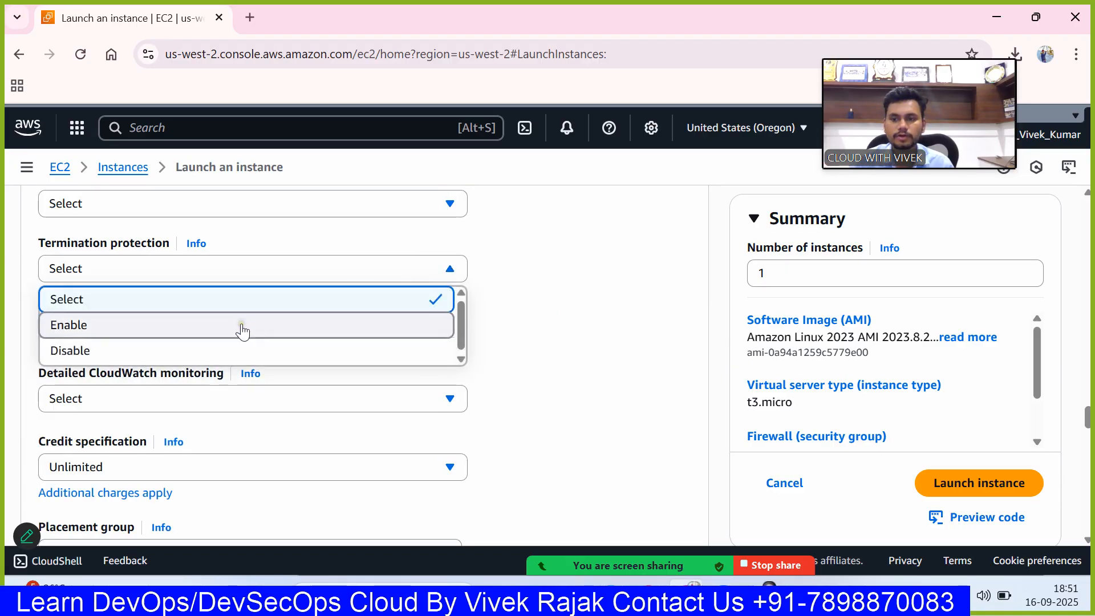
left_click(239, 324)
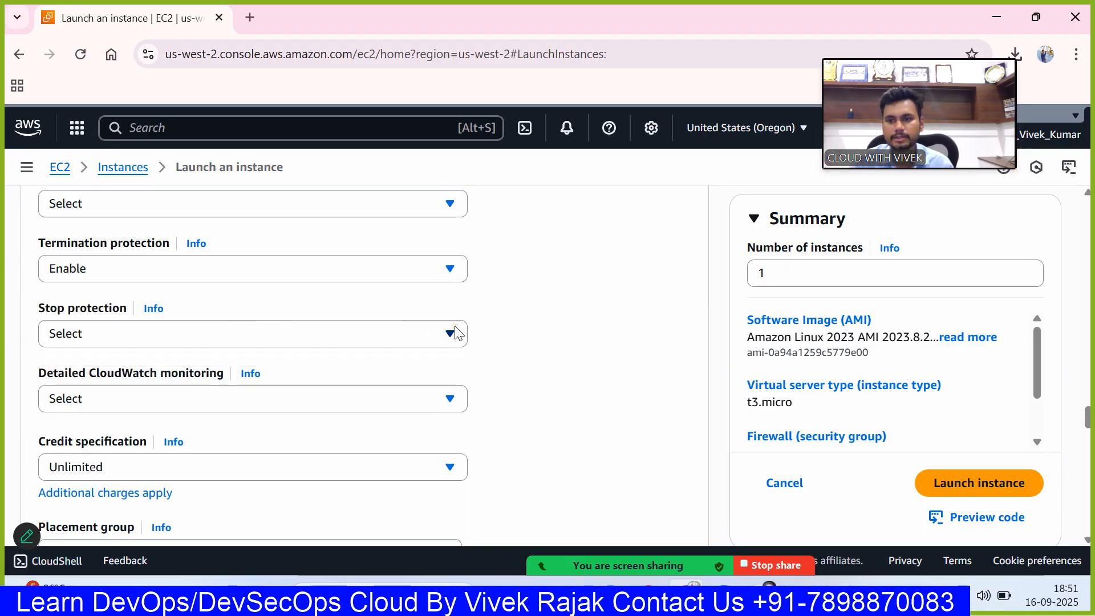
Examine the remaining advanced details, from Stop protection and purchasing option through CPU options to the User data field.
scroll(457, 333, "down", 1)
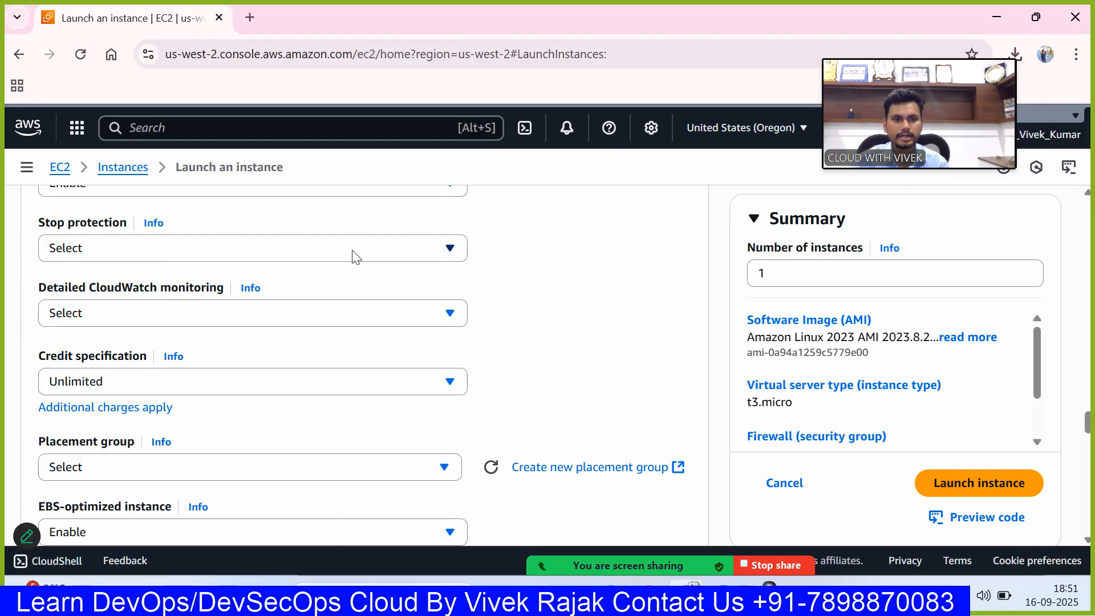
scroll(355, 256, "down", 3)
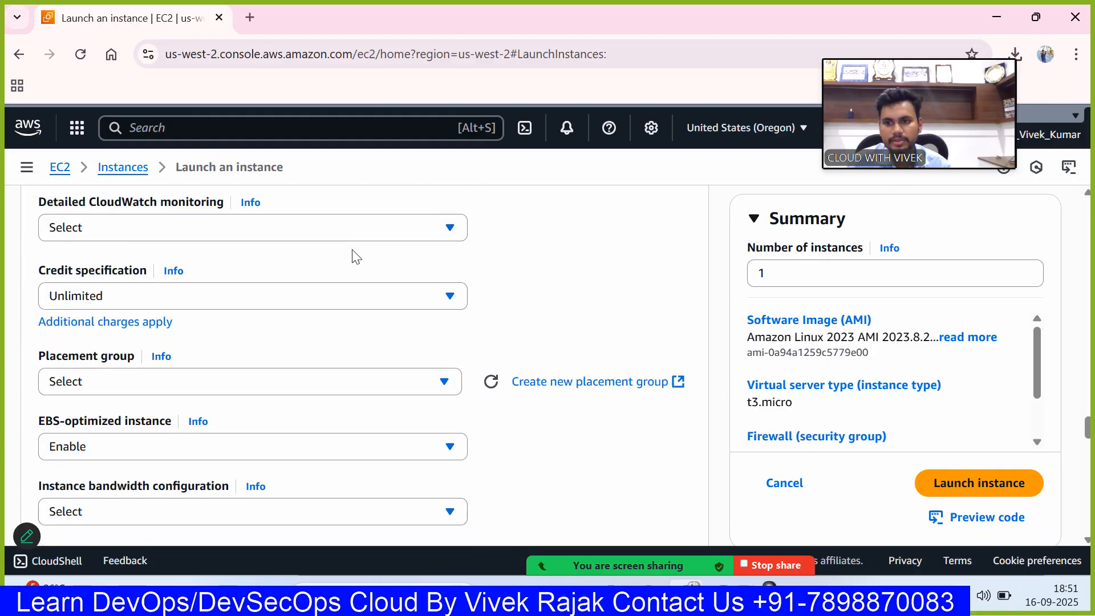
scroll(353, 251, "down", 1)
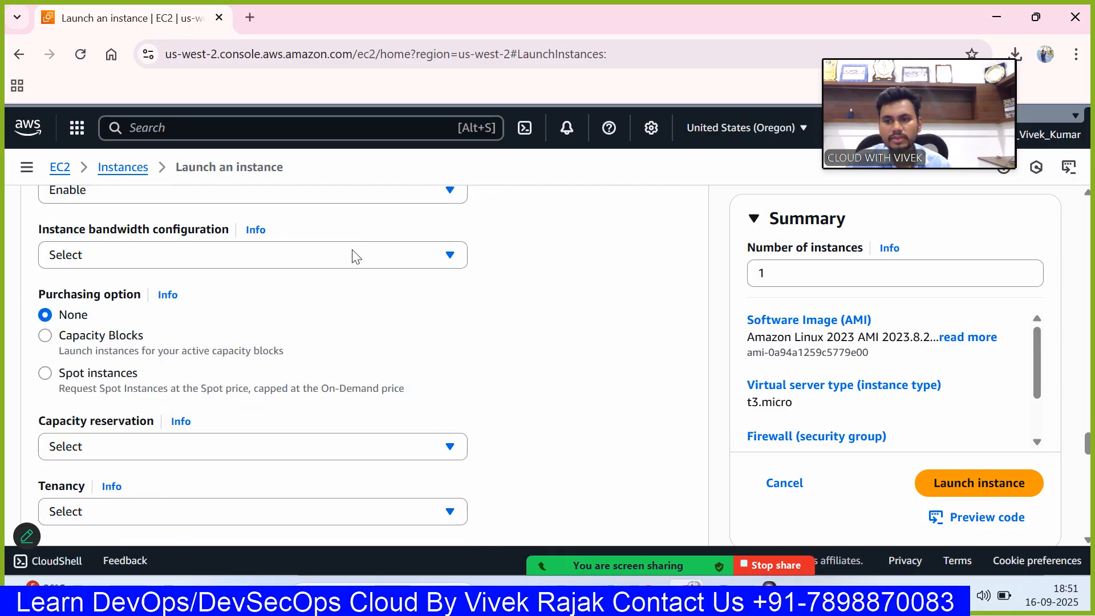
scroll(353, 251, "up", 1)
scroll(354, 256, "down", 1)
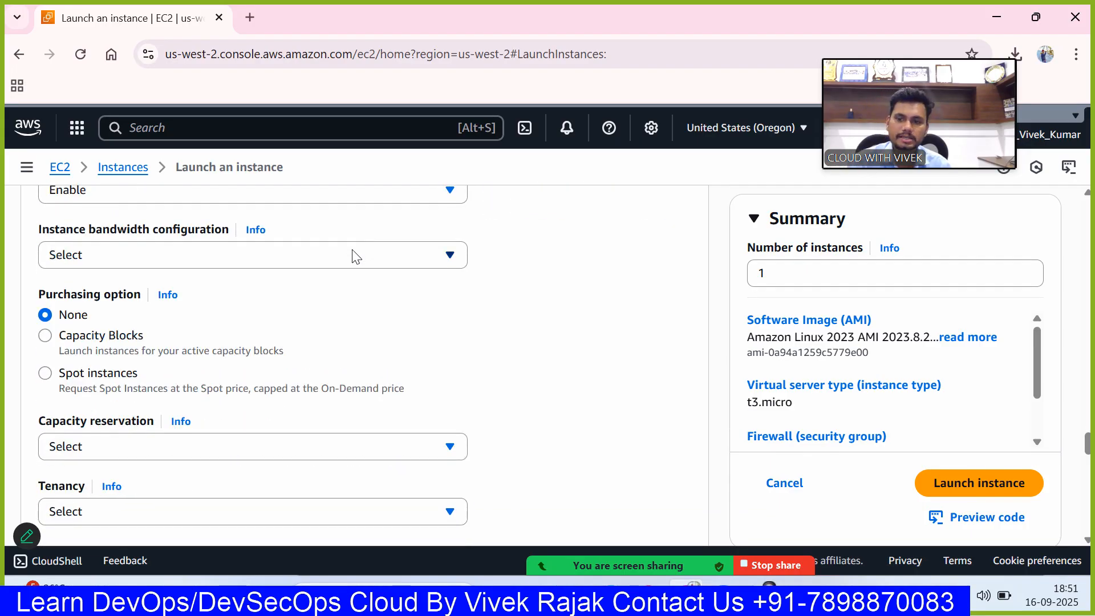
scroll(354, 256, "down", 2)
scroll(355, 256, "down", 6)
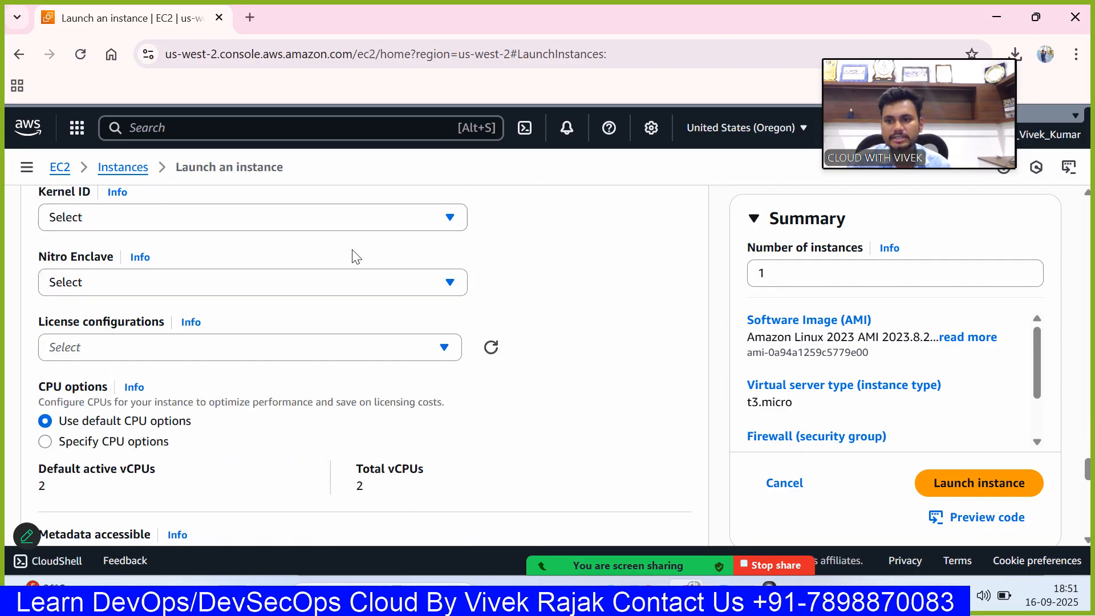
scroll(354, 256, "down", 7)
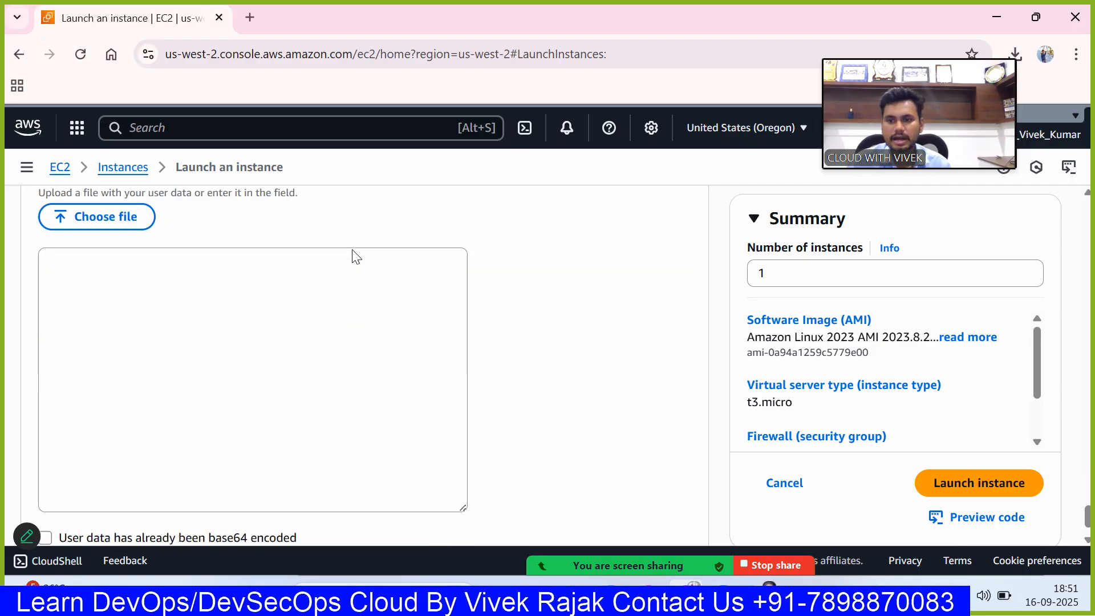
scroll(355, 257, "up", 2)
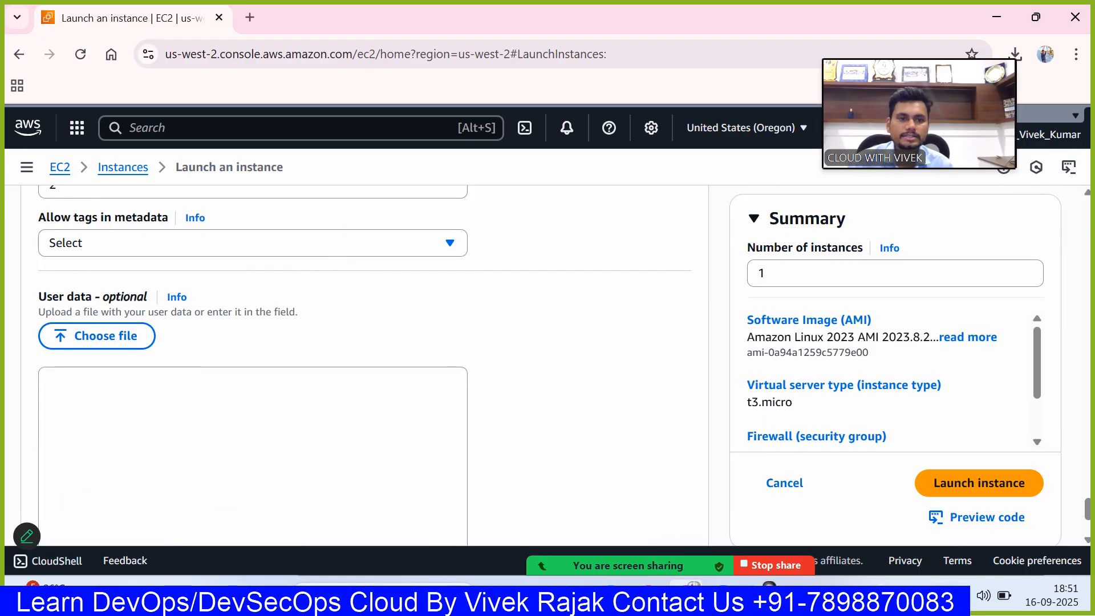
left_click(220, 397)
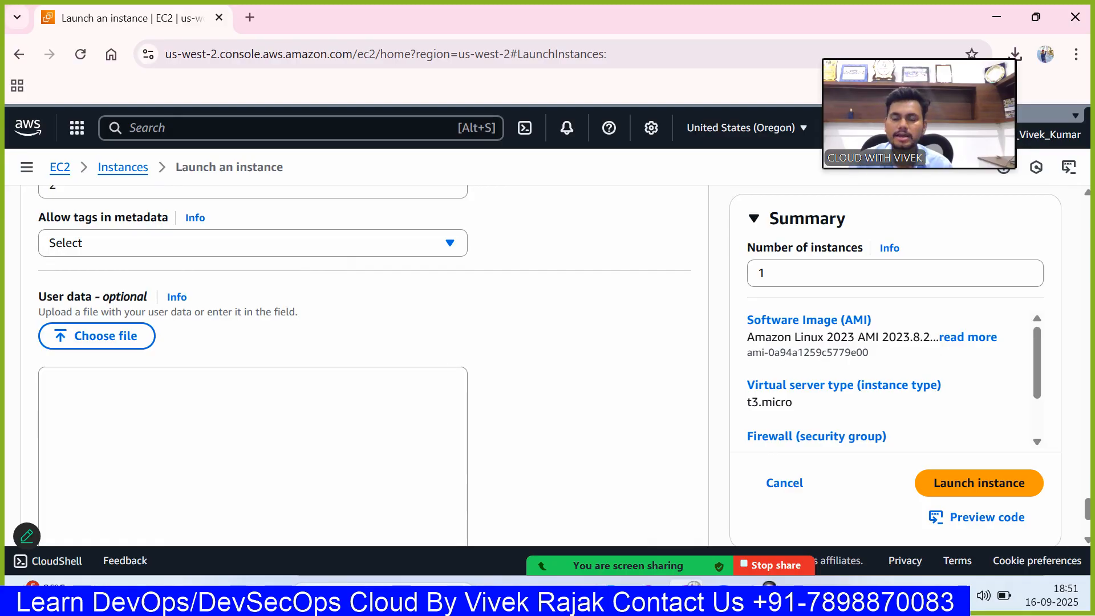
scroll(220, 396, "down", 2)
scroll(208, 340, "down", 2)
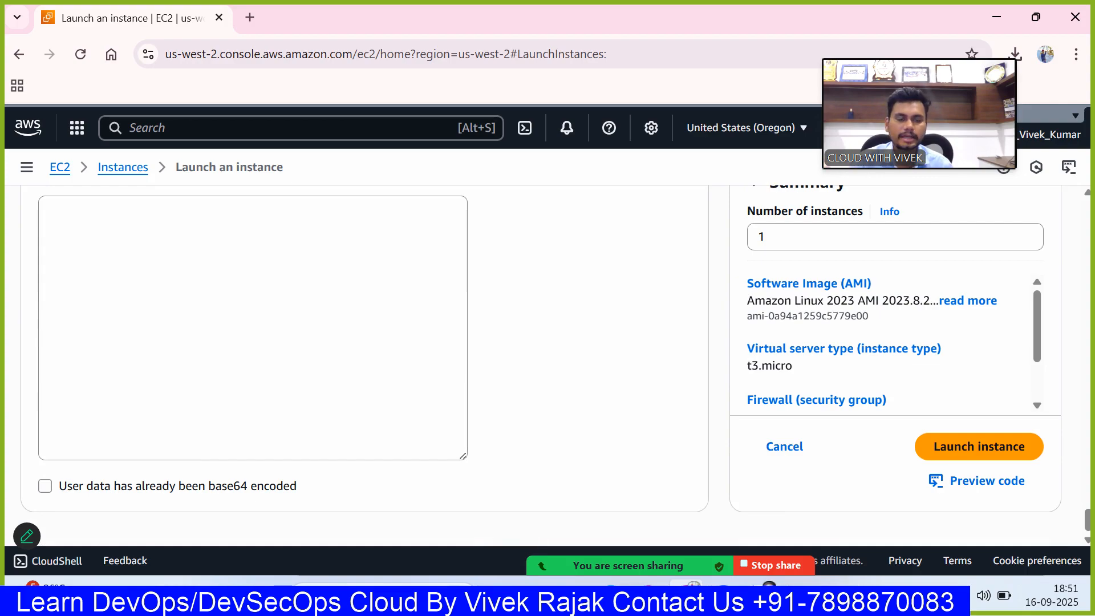
Launch the instance and copy the public IPv4 address from the details of vivek-server.
scroll(244, 338, "up", 5)
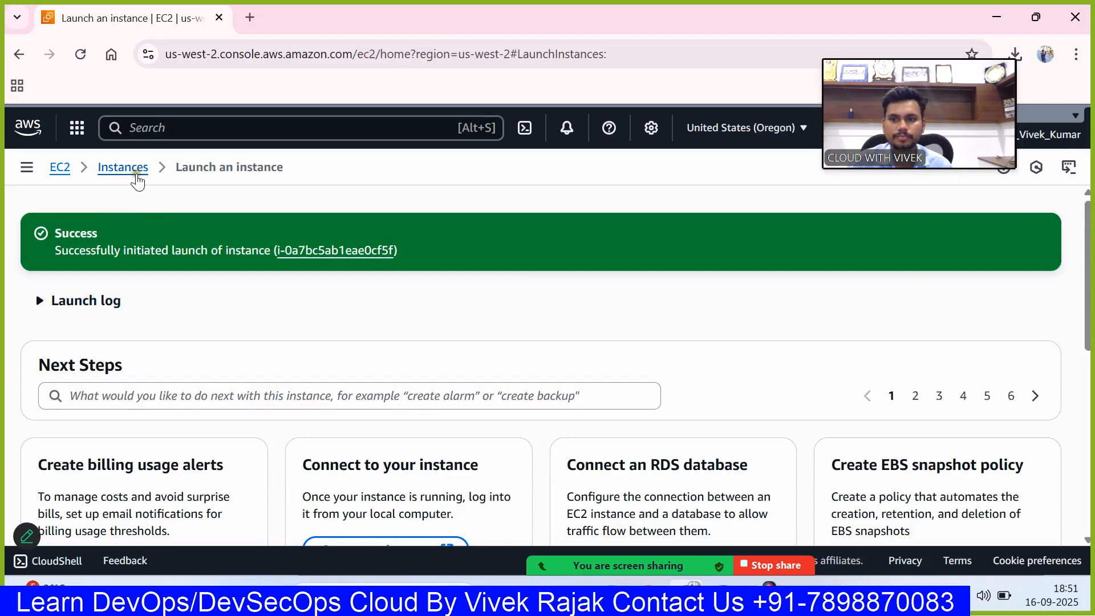
left_click(139, 168)
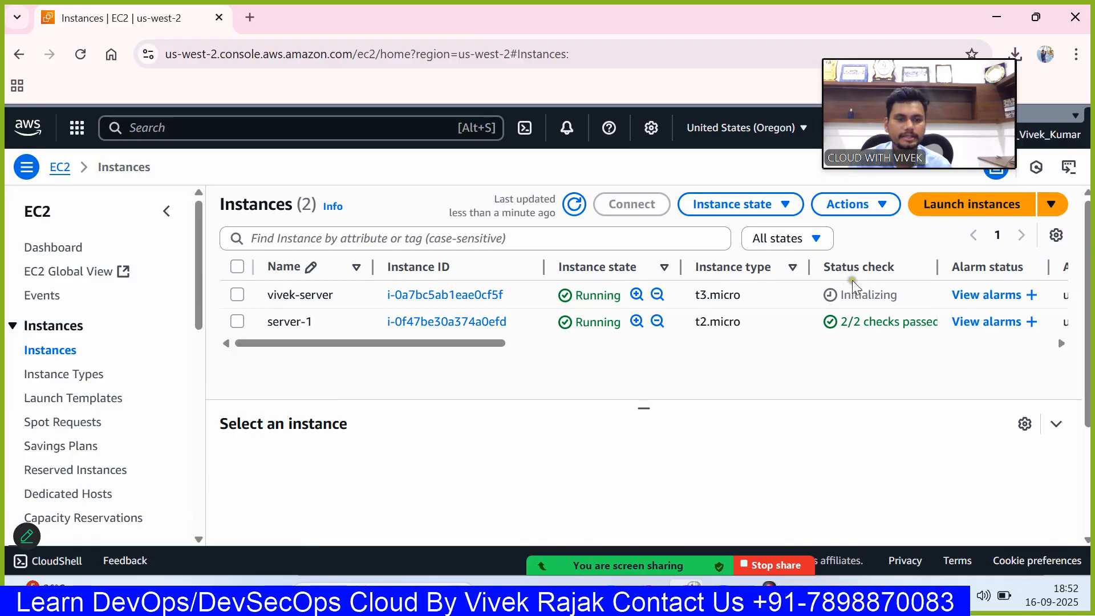
left_click(494, 295)
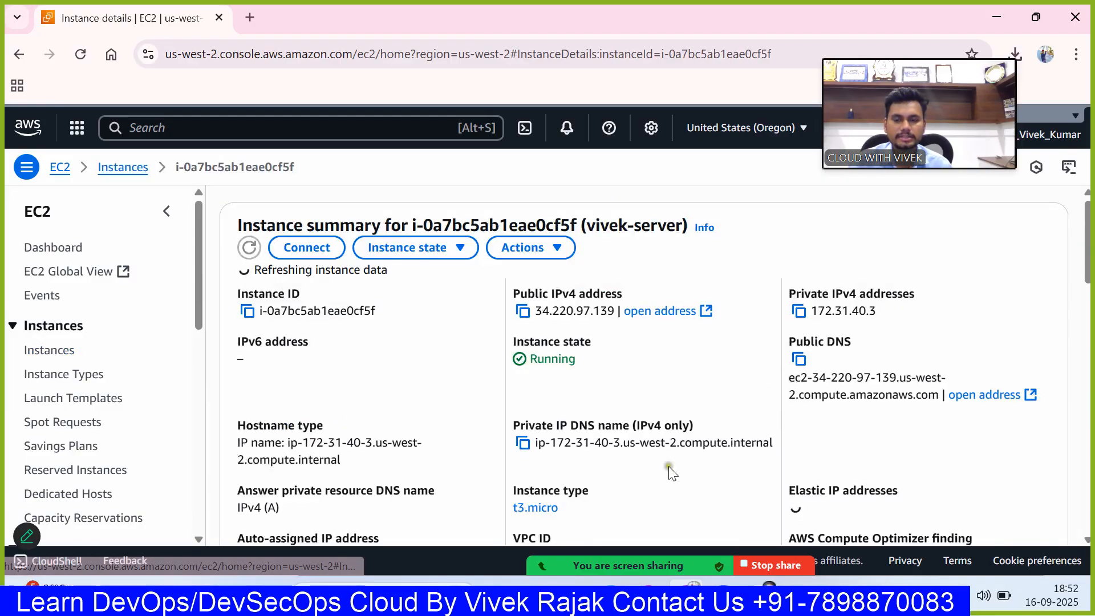
left_click(522, 312)
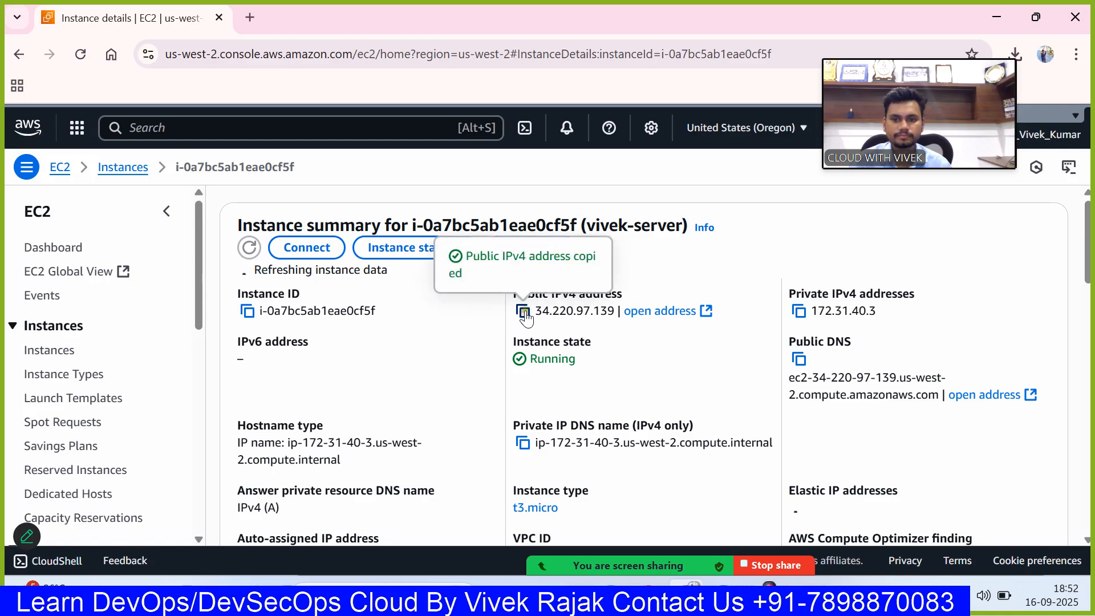
Open a Windows command prompt and change to the Downloads folder.
key("super+r")
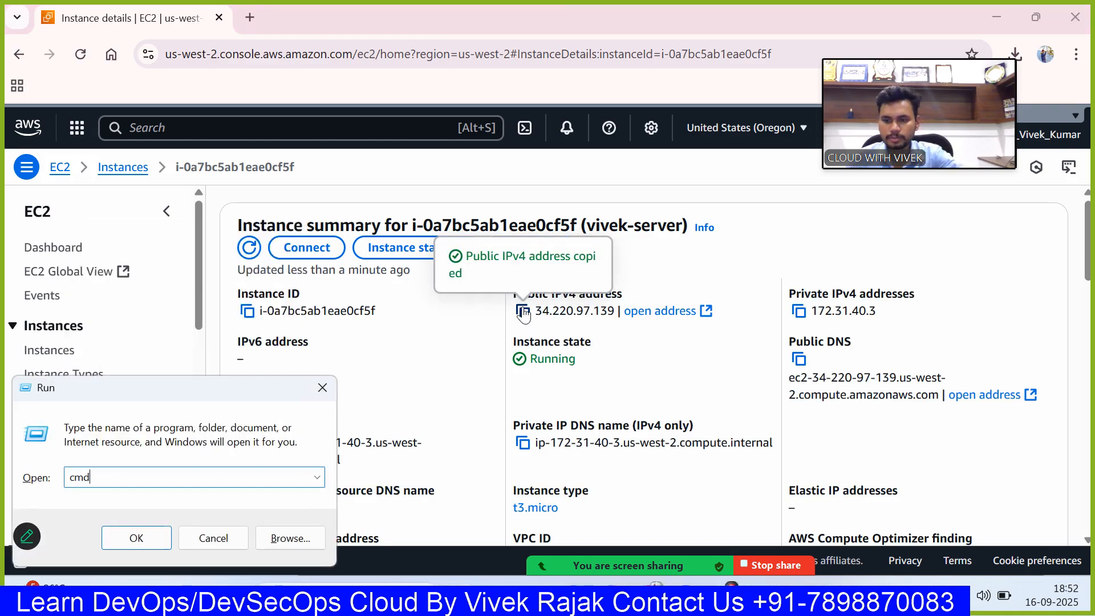
type("cmd")
key("Return")
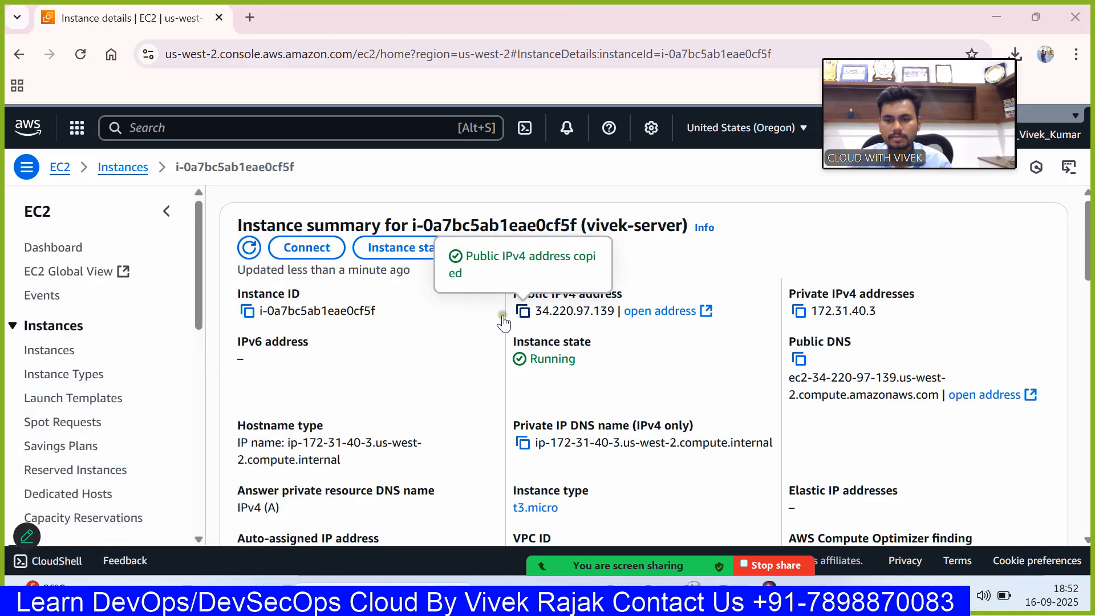
type("cd dow")
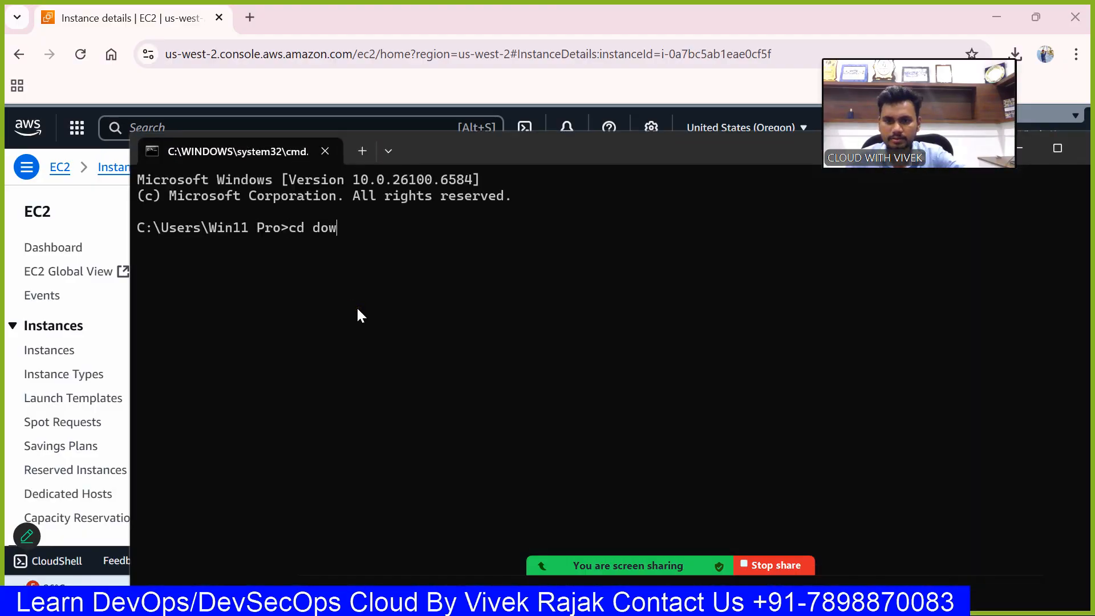
key("Tab")
key("Return")
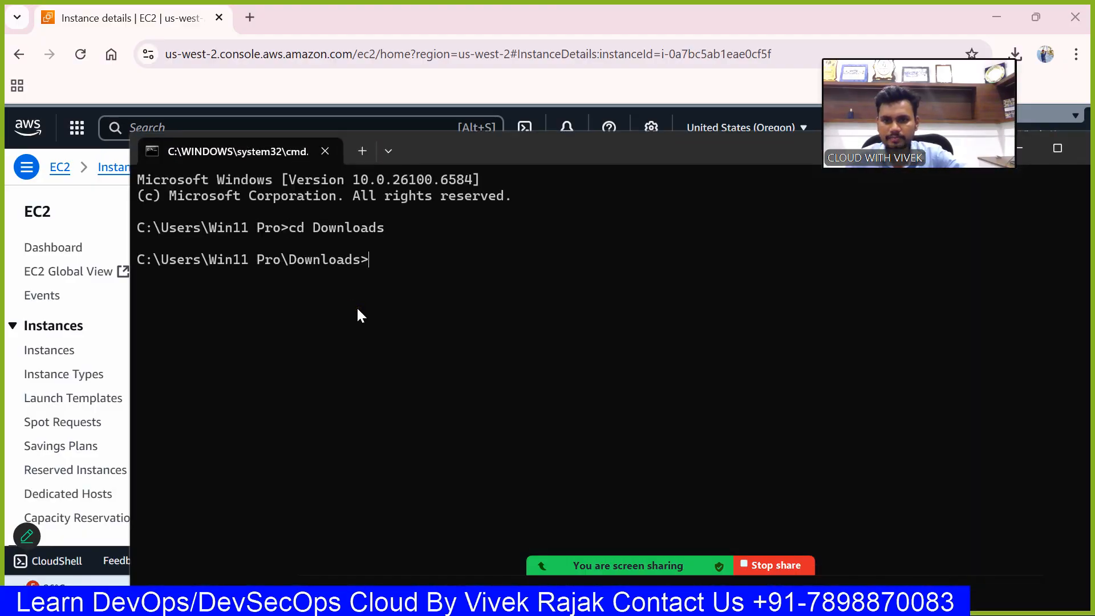
type("ssj")
key("BackSpace")
type("h")
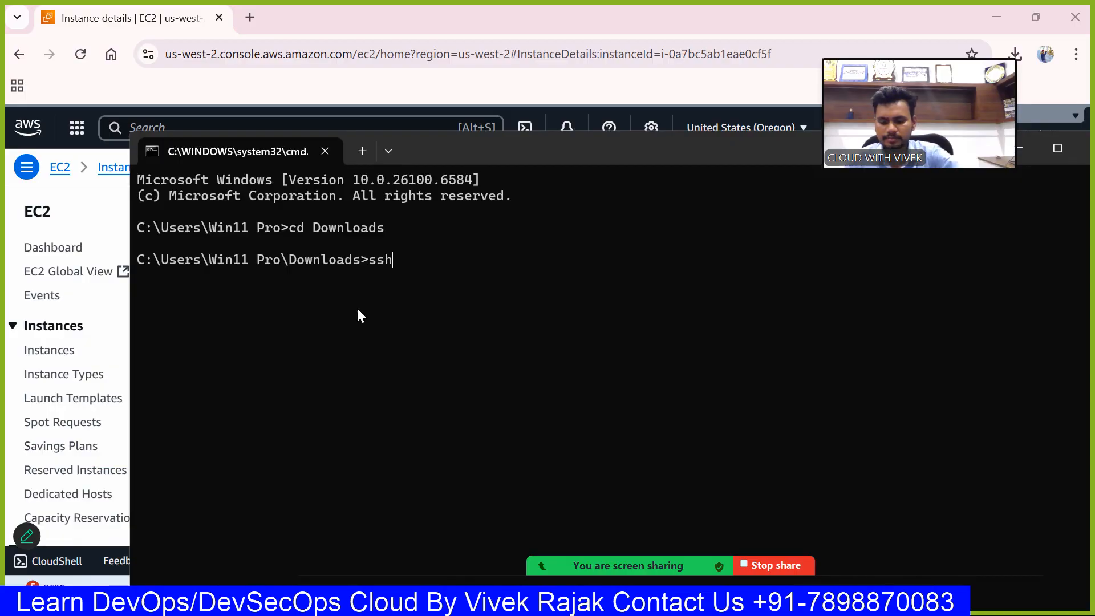
type(" ec2-user@")
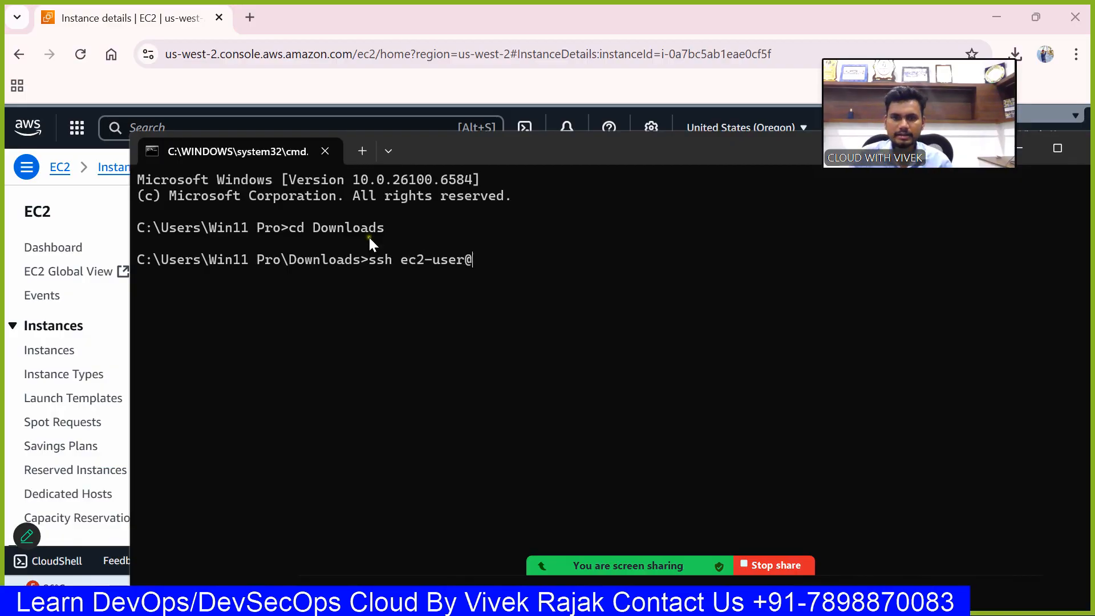
key("ctrl+v")
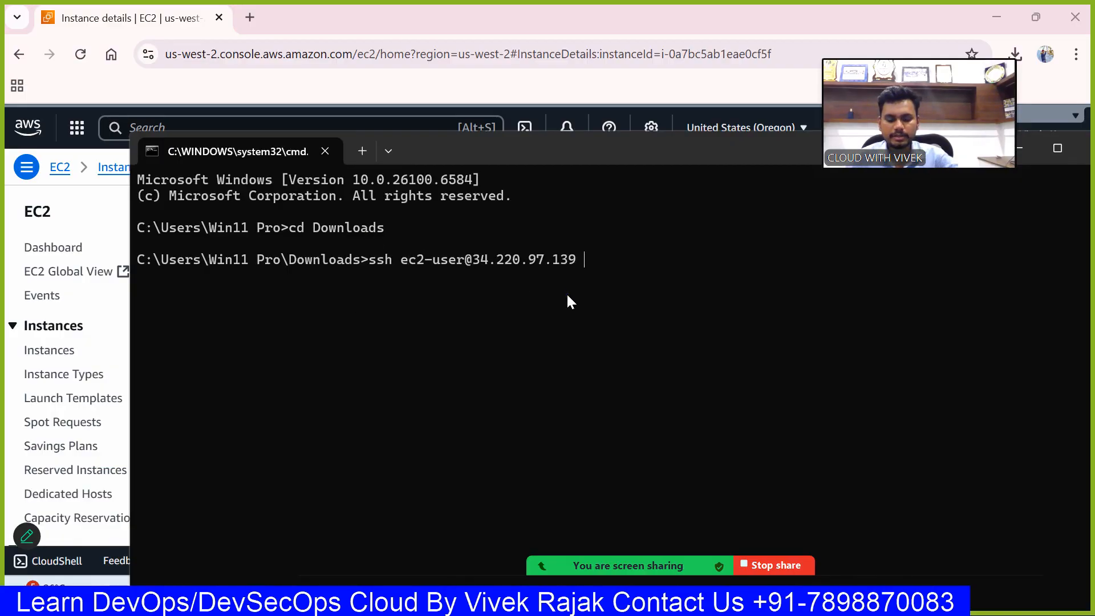
type("-i ")
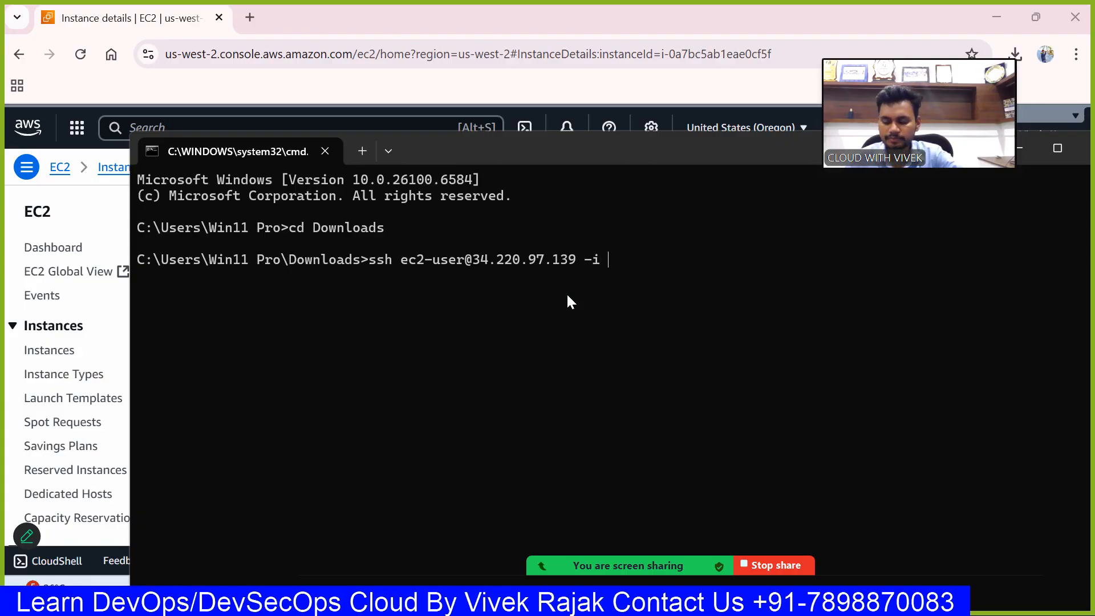
type("clo")
key("Tab")
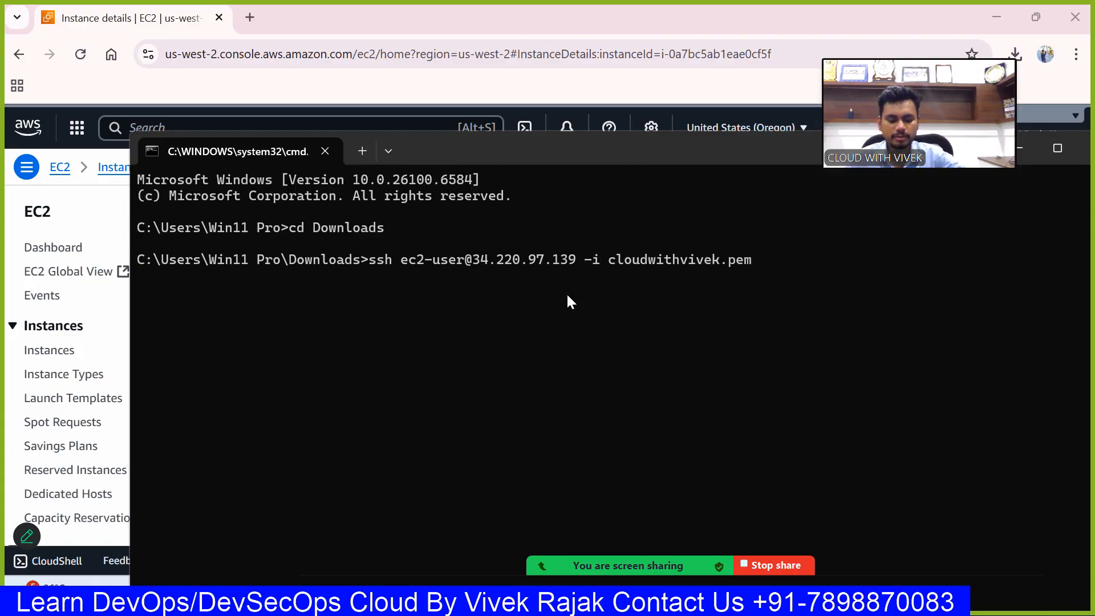
key("Return")
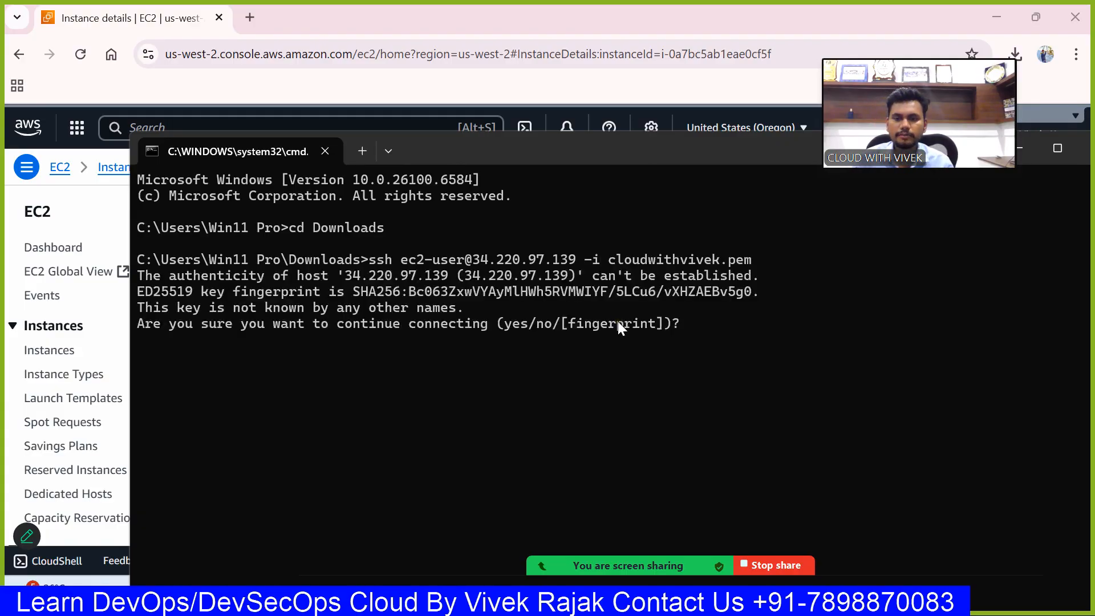
type("yes")
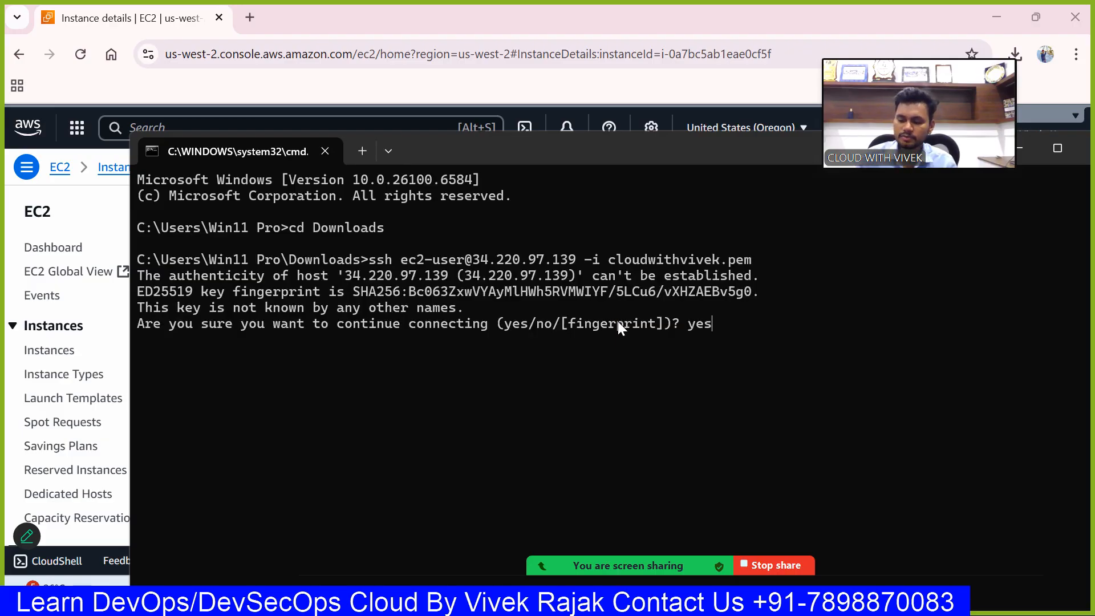
key("Return")
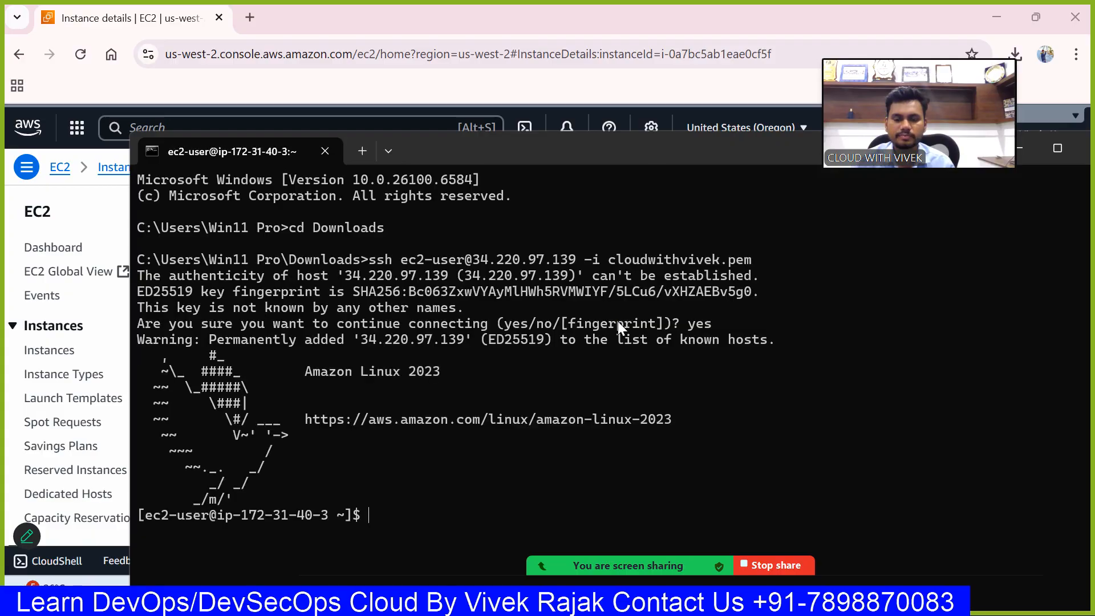
Maximize the terminal window and switch to the root user with sudo -i.
left_click(1056, 150)
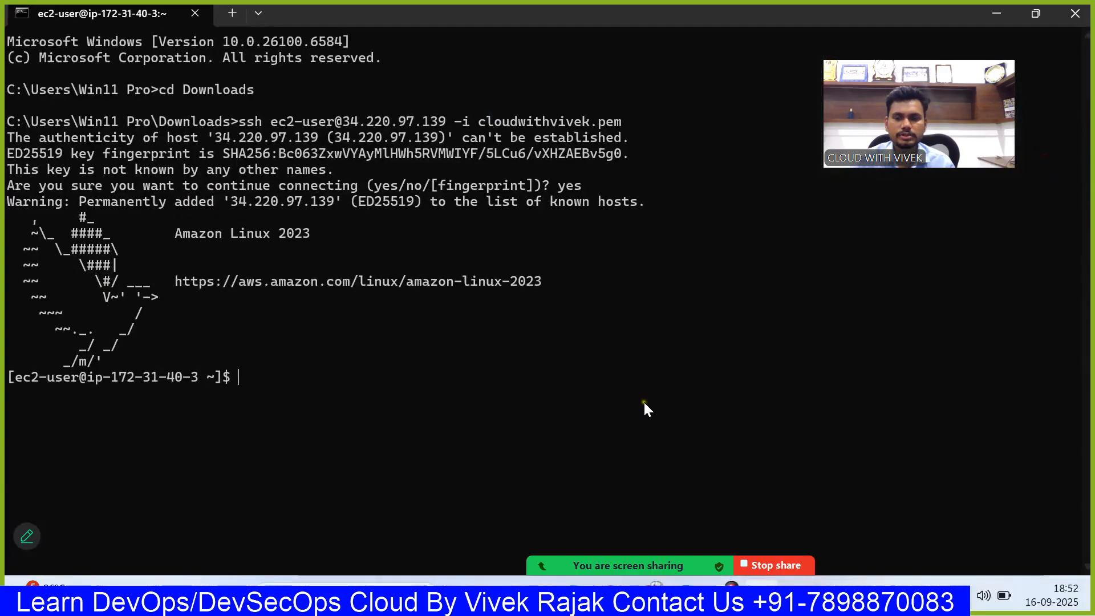
type("sudo ")
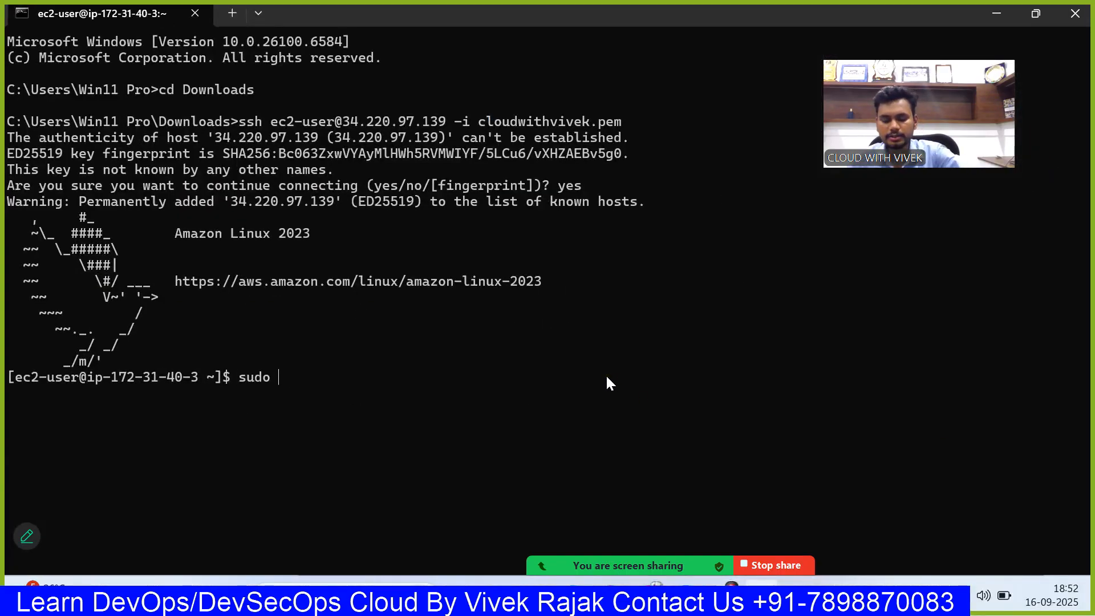
type("-i")
key("Return")
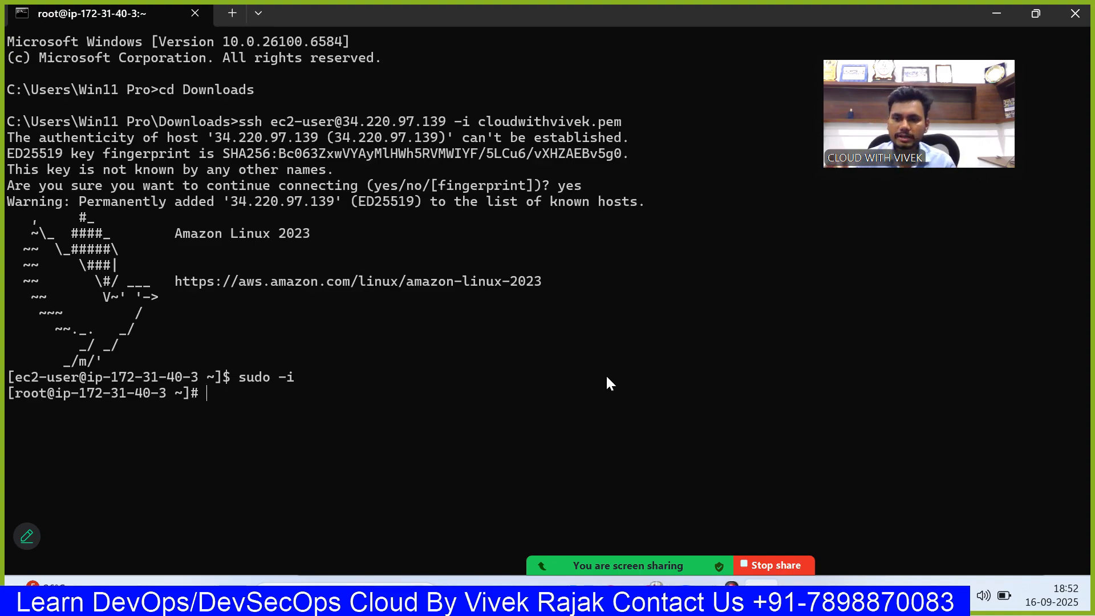
Return to the EC2 console in the browser, select vivek-server in the instances list and try to terminate it.
left_click(649, 594)
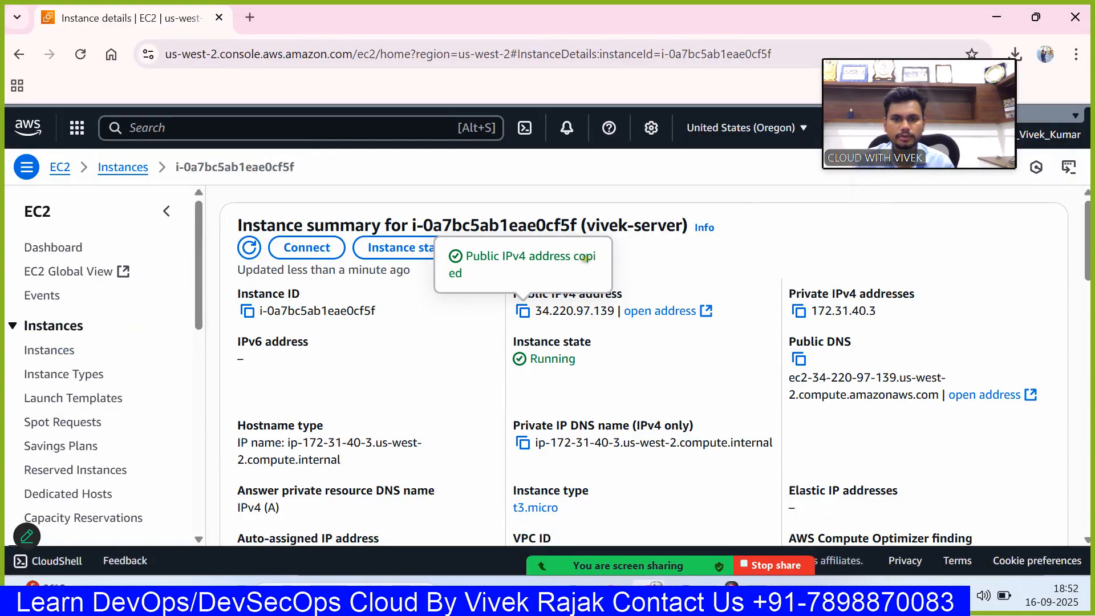
left_click(60, 349)
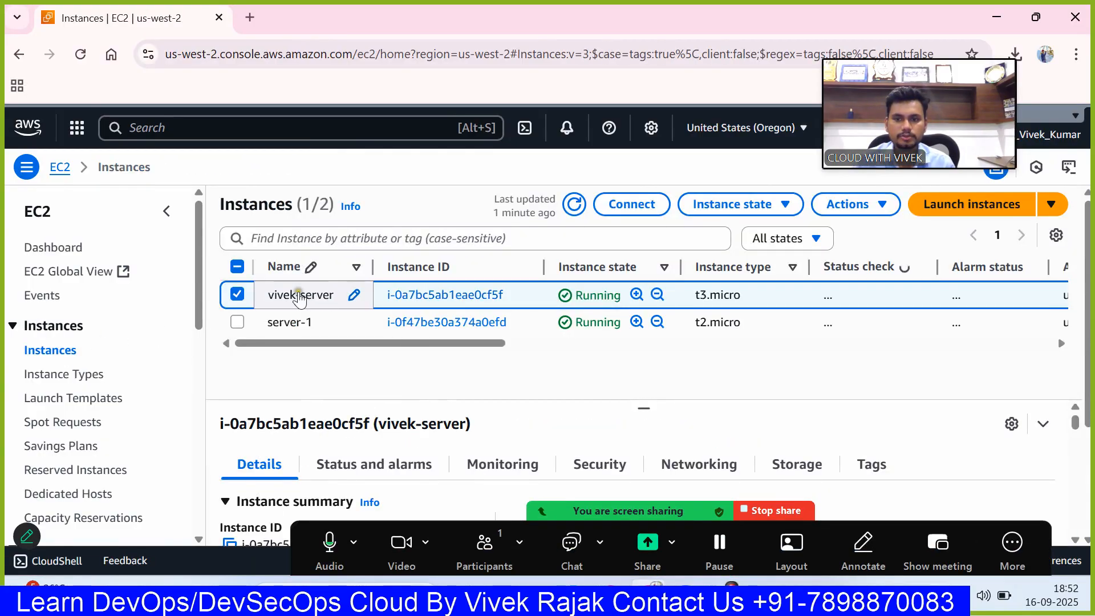
left_click(874, 209)
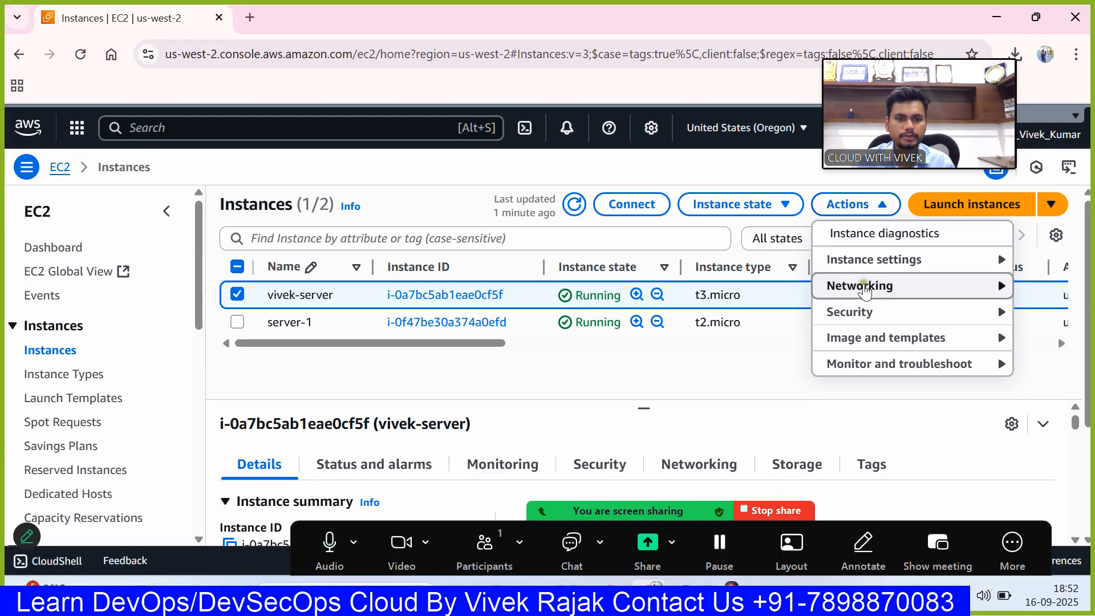
left_click(792, 208)
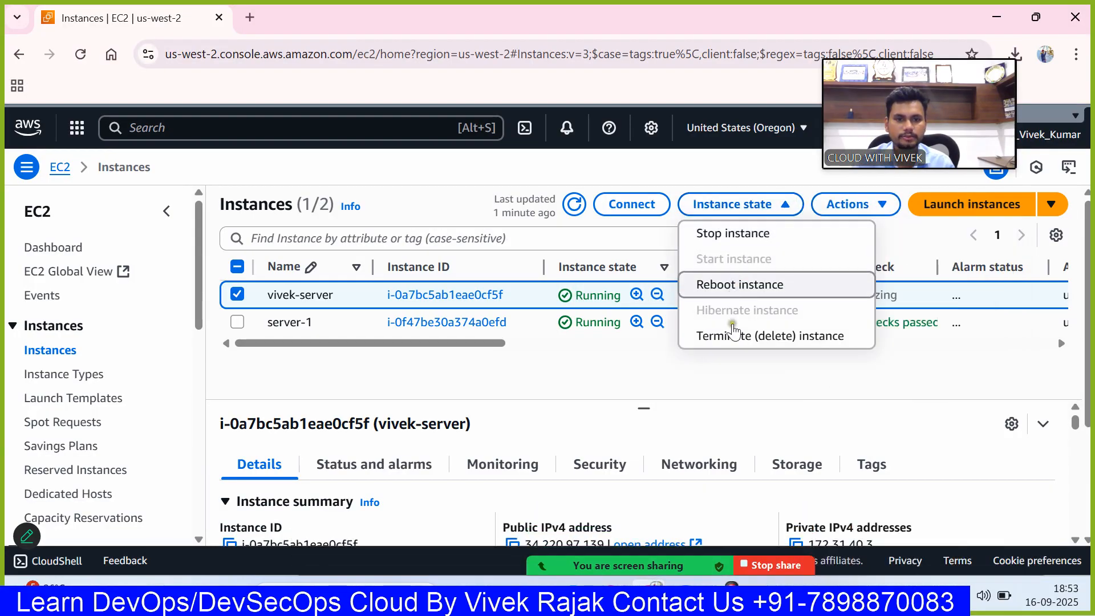
left_click(732, 337)
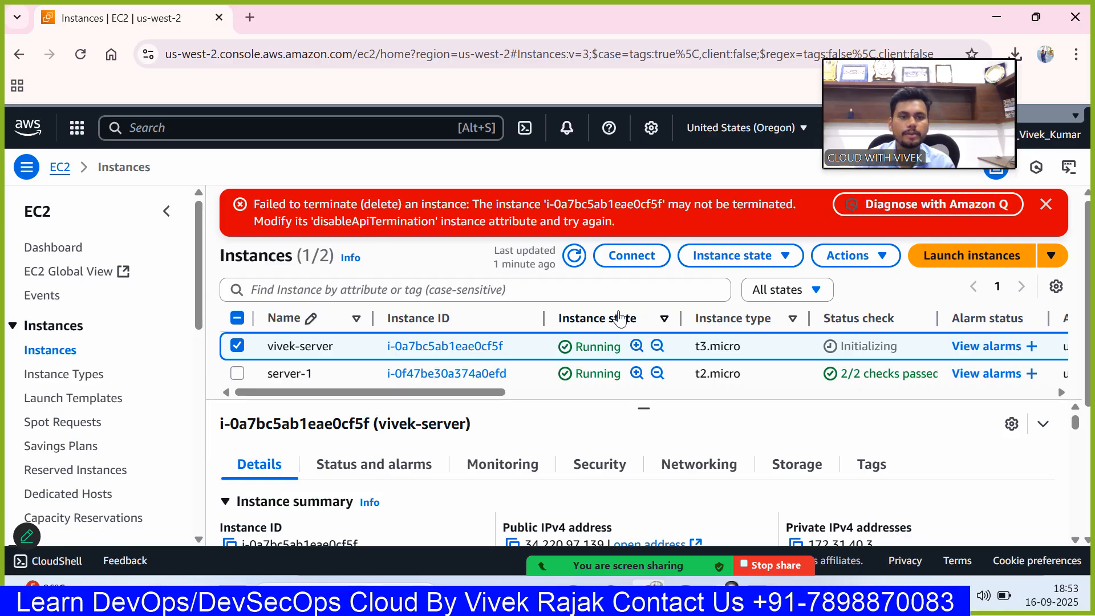
Disable termination protection for vivek-server in its instance settings and save the change.
left_click(778, 257)
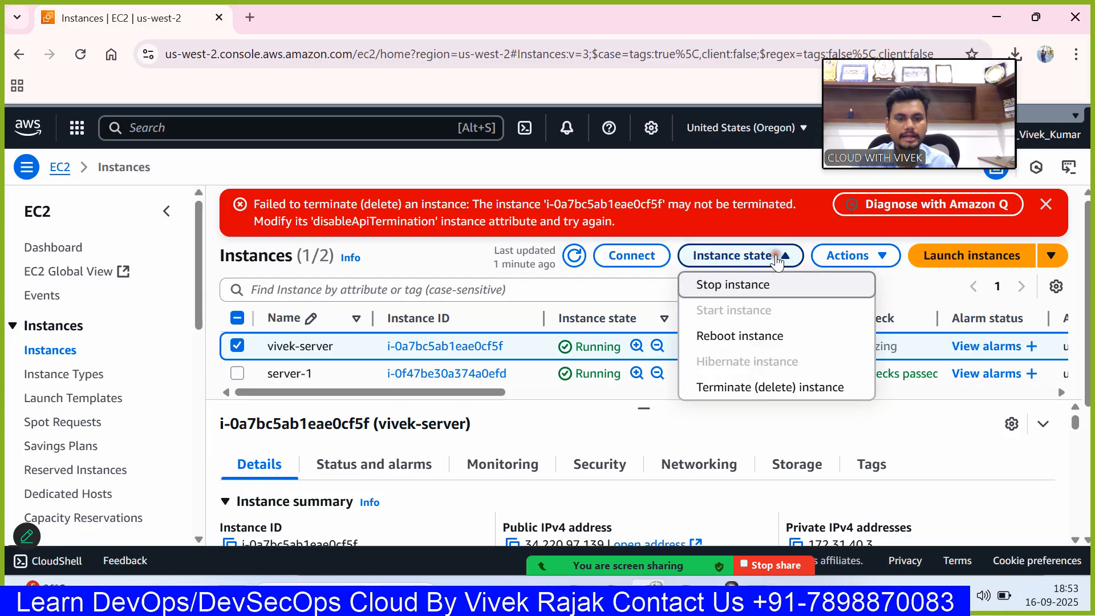
left_click(856, 255)
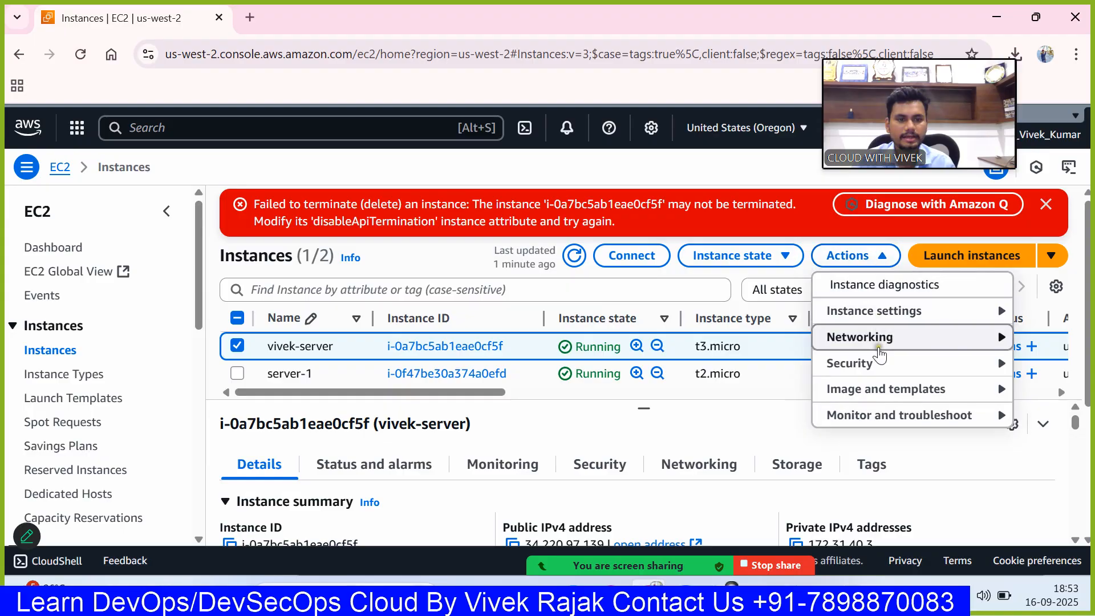
left_click(883, 365)
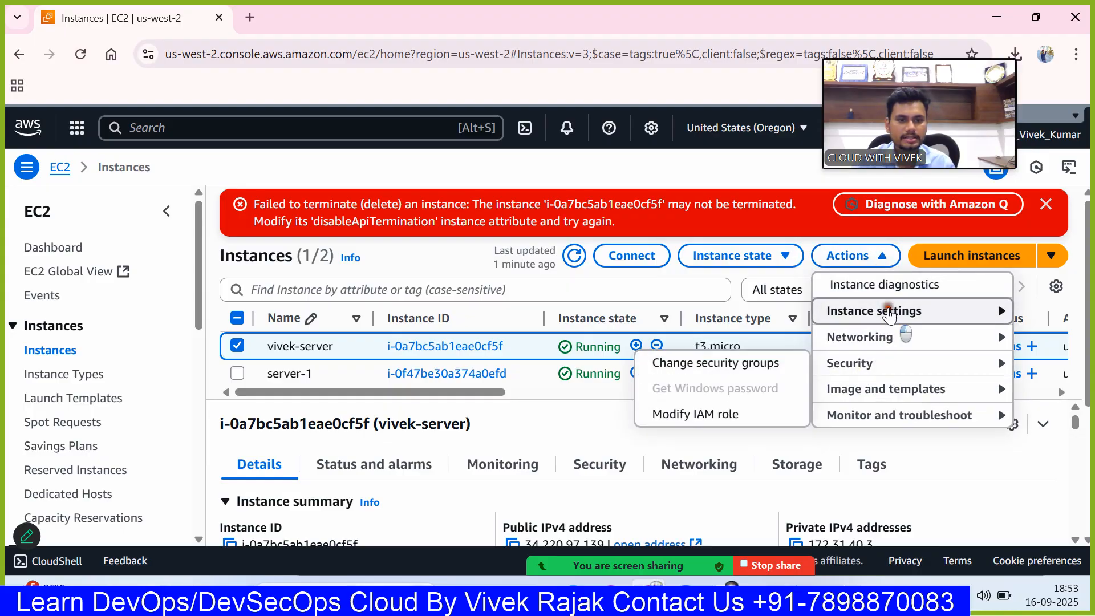
left_click(878, 312)
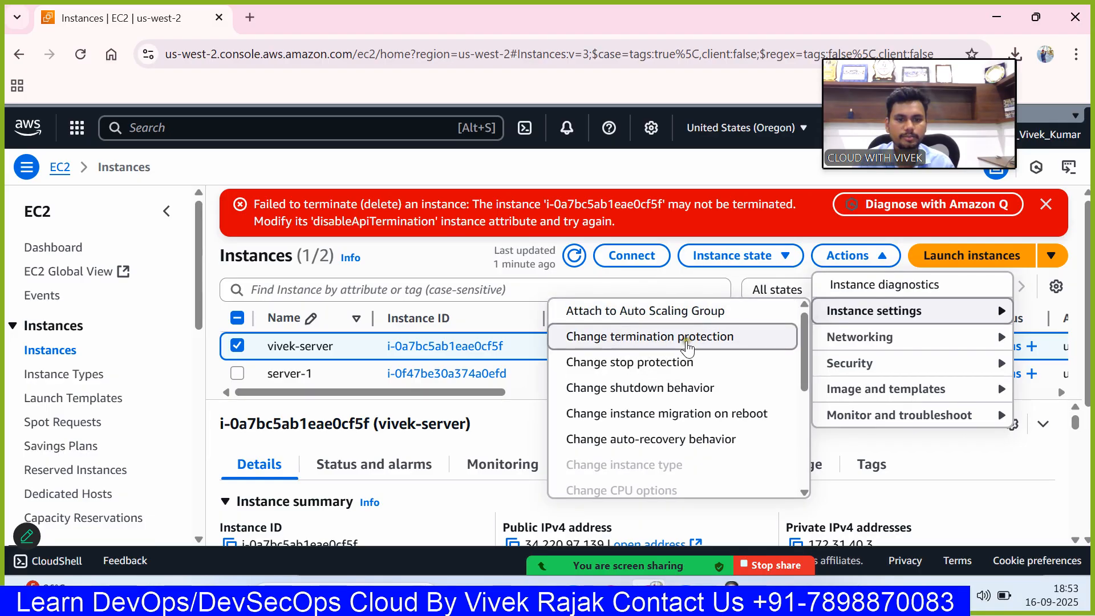
left_click(688, 345)
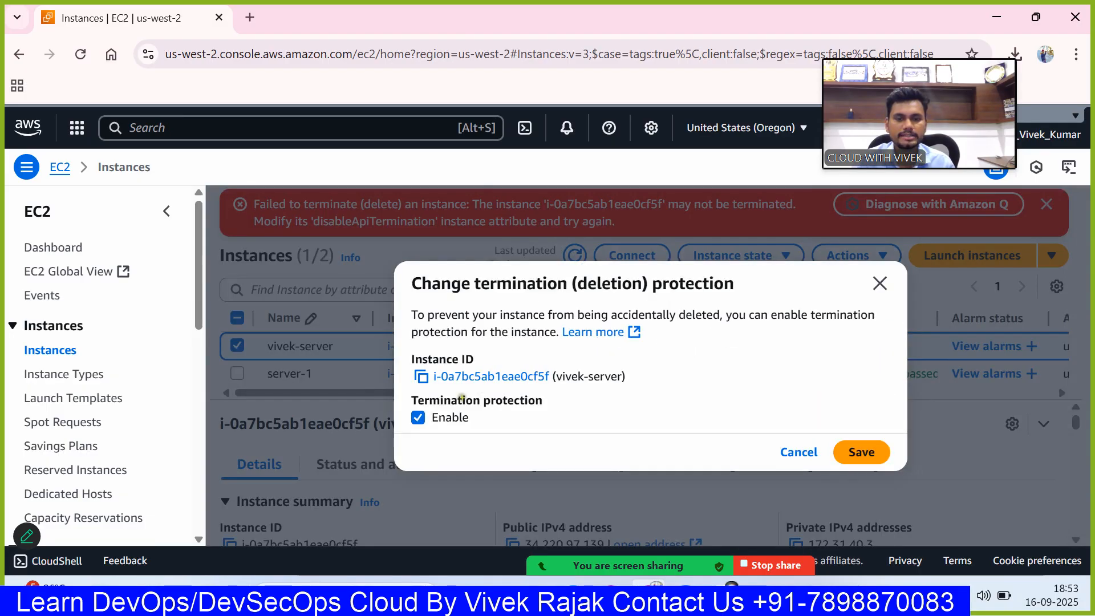
left_click(443, 416)
left_click(863, 489)
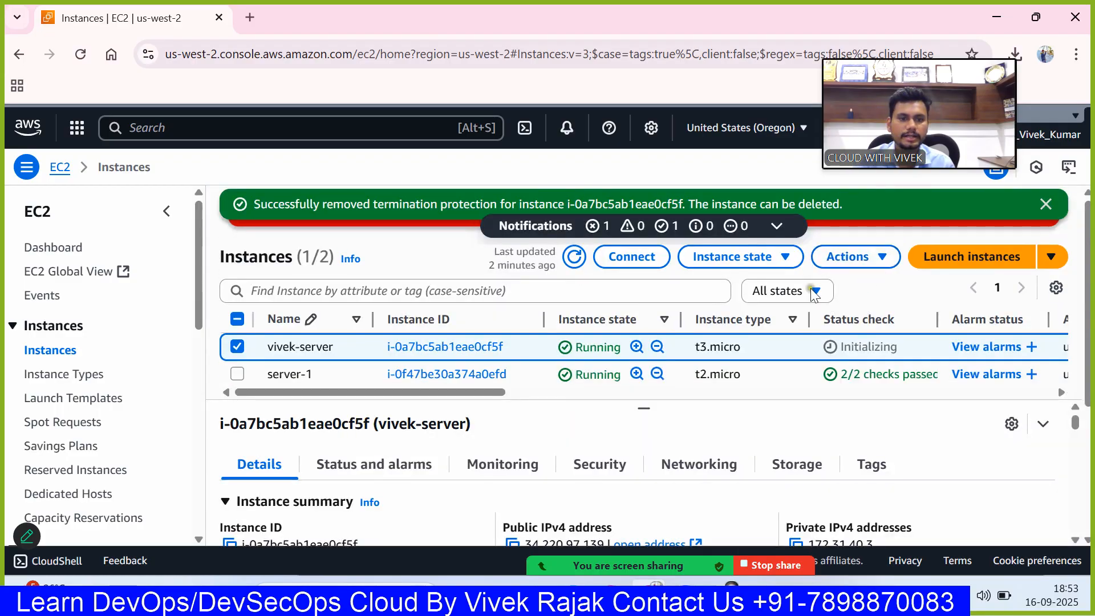
Terminate the vivek-server instance without skipping OS shutdown, and dismiss the notification banners.
left_click(769, 257)
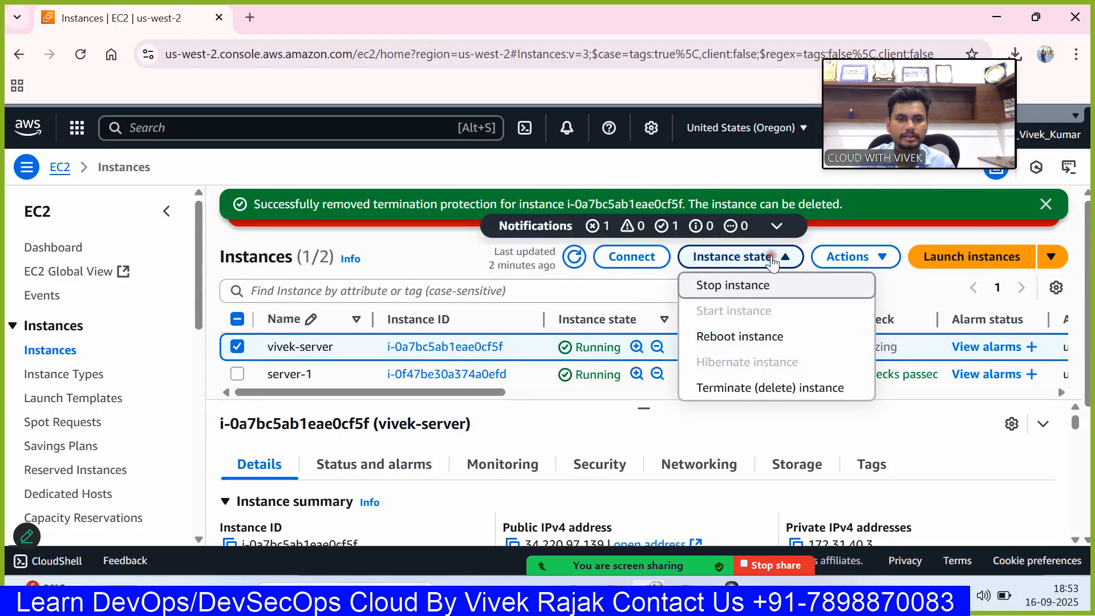
left_click(741, 389)
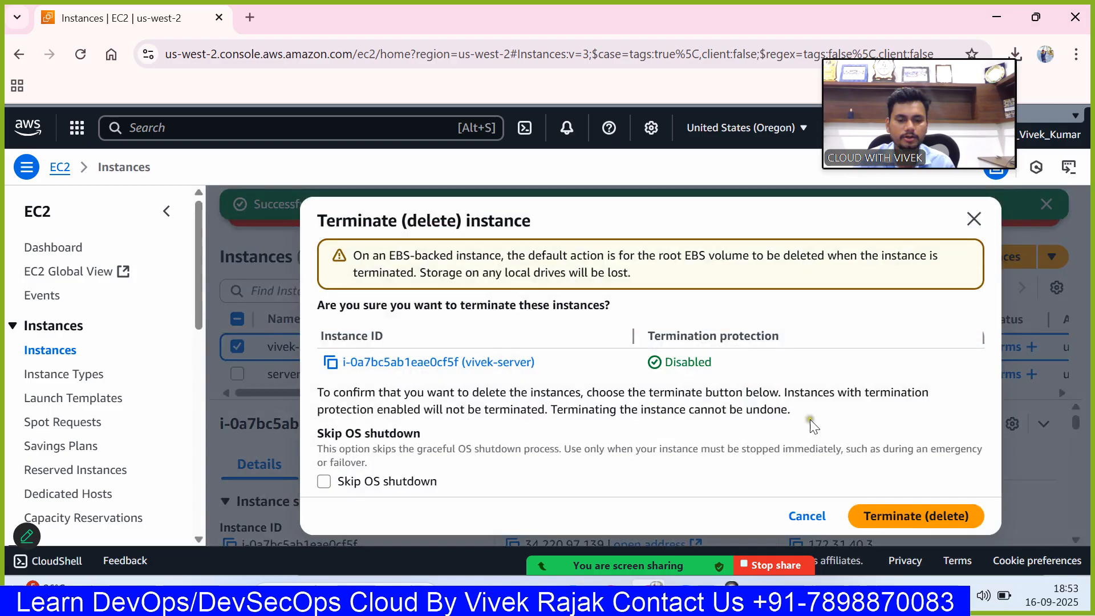
left_click(902, 525)
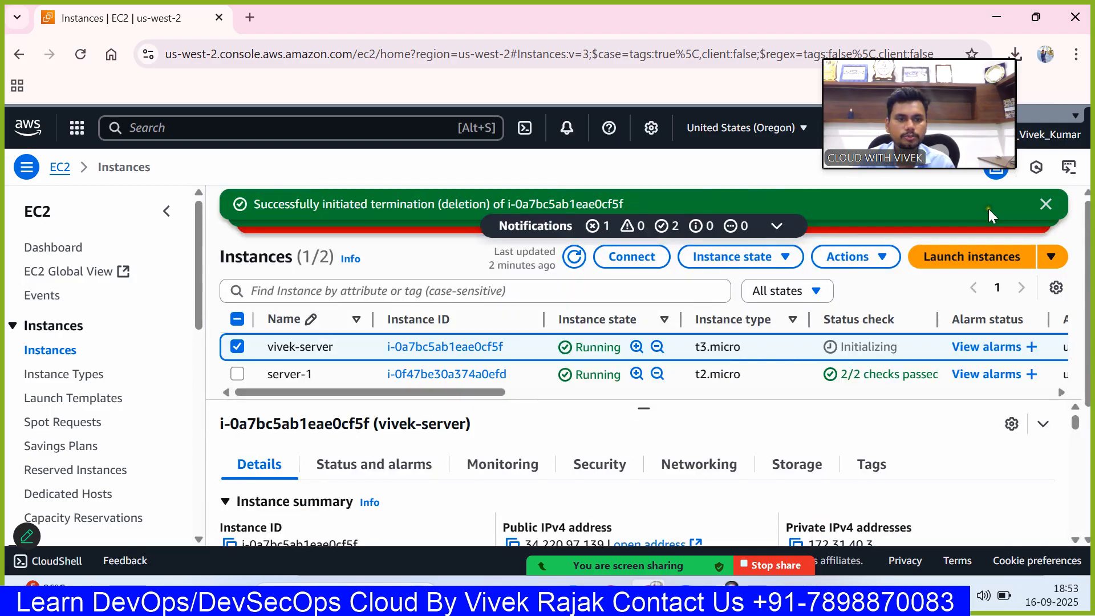
left_click(1044, 205)
left_click(1046, 205)
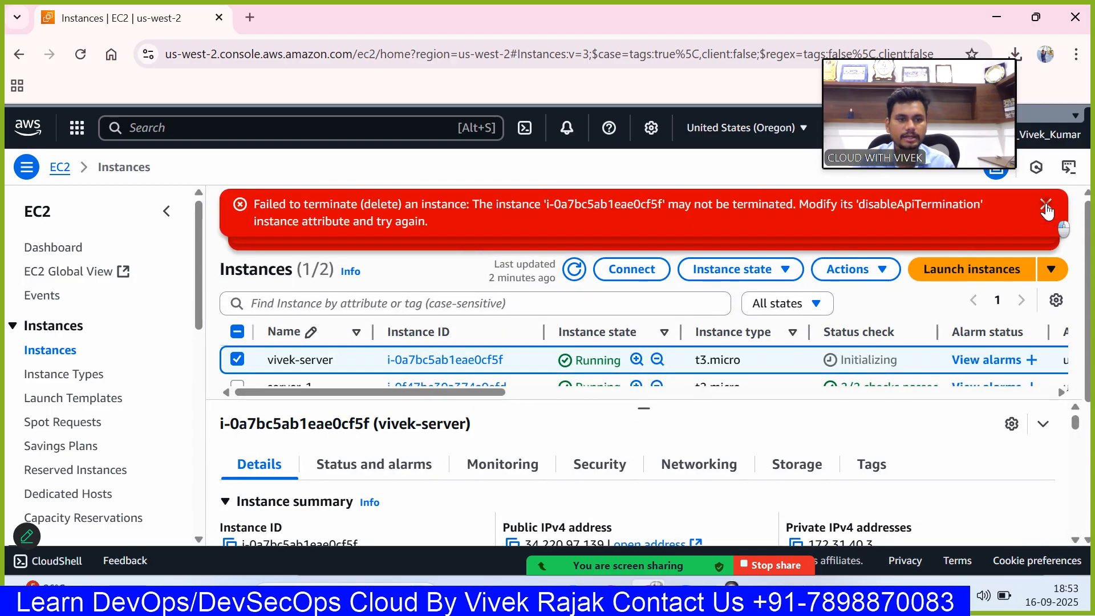
left_click(1045, 205)
left_click(1049, 206)
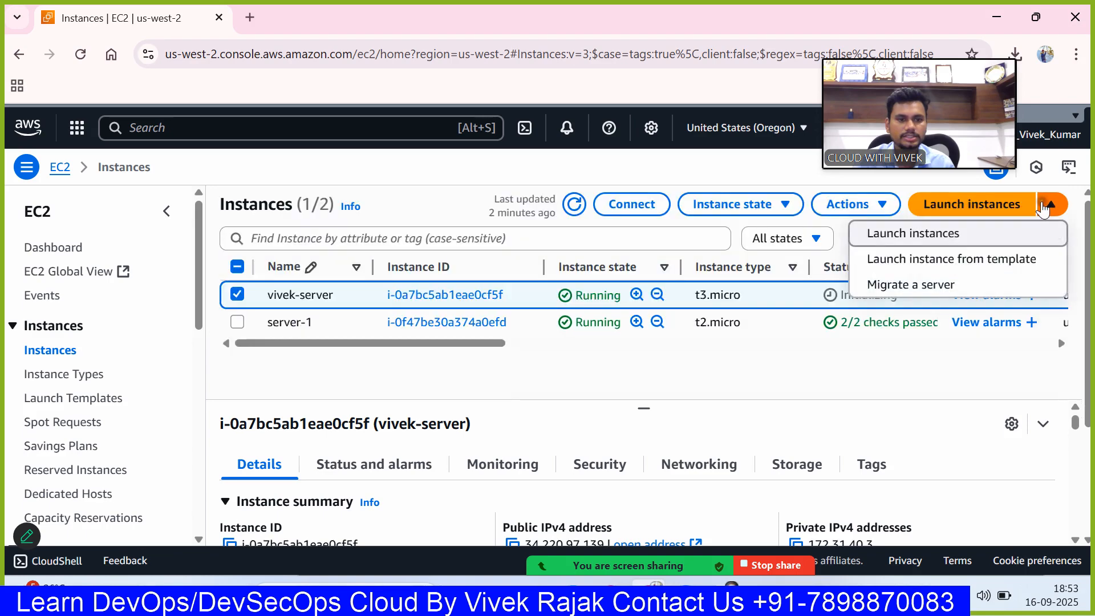
Refresh the instances list to check vivek-server's termination, widening the Instance state column to read its full status.
left_click(579, 205)
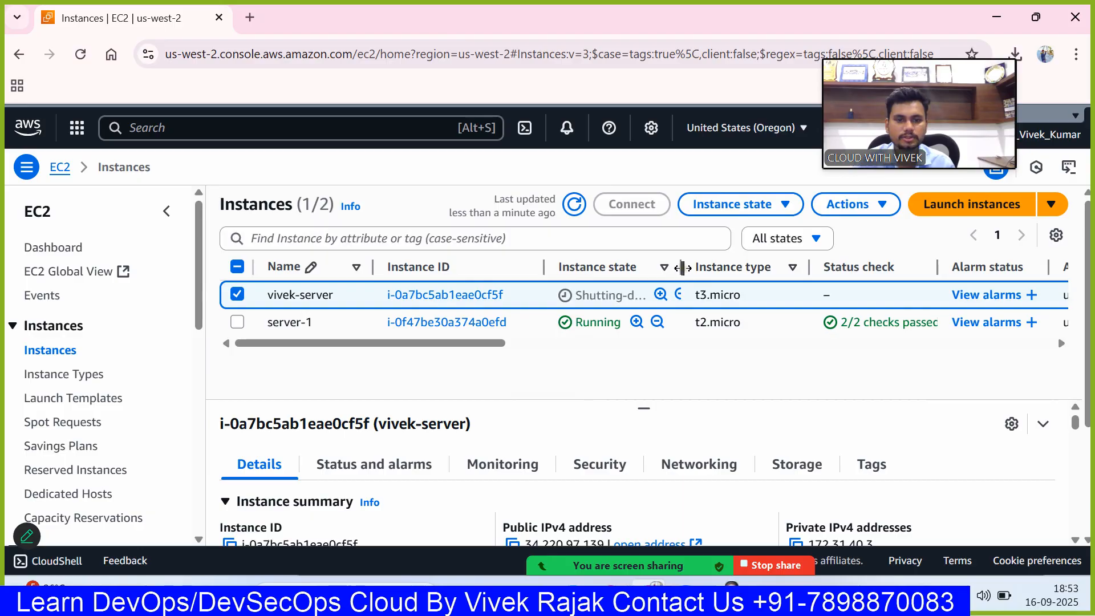
left_click_drag(684, 268, 758, 268)
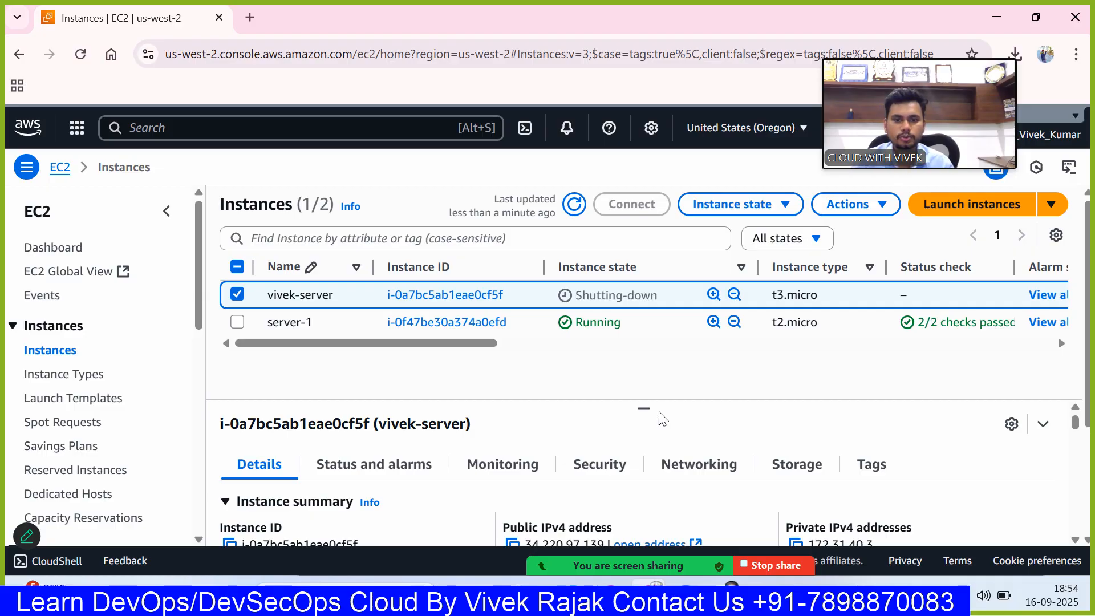
left_click(575, 212)
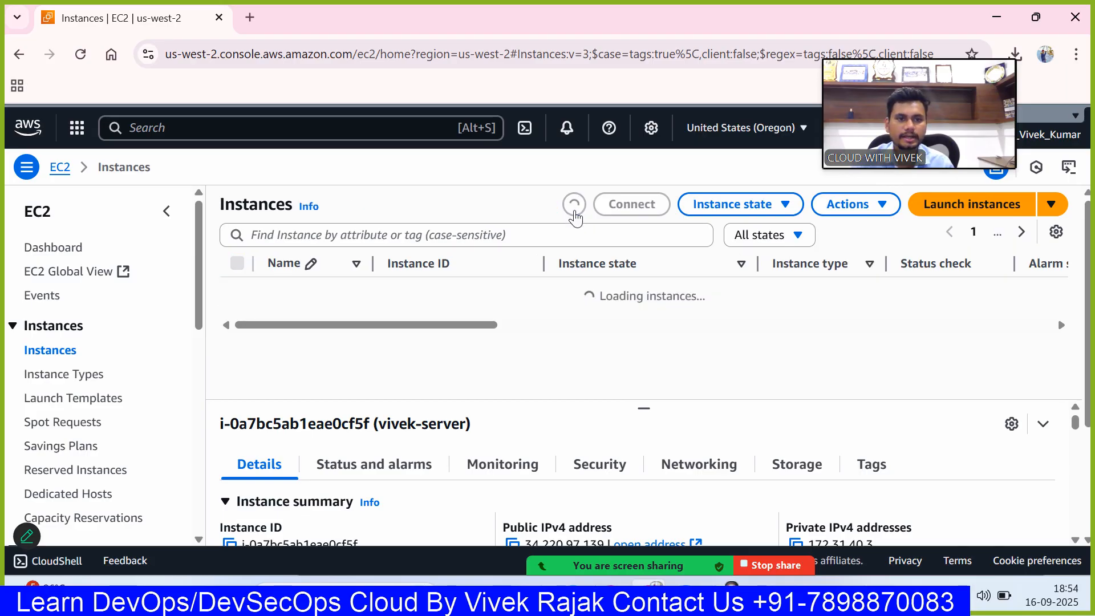